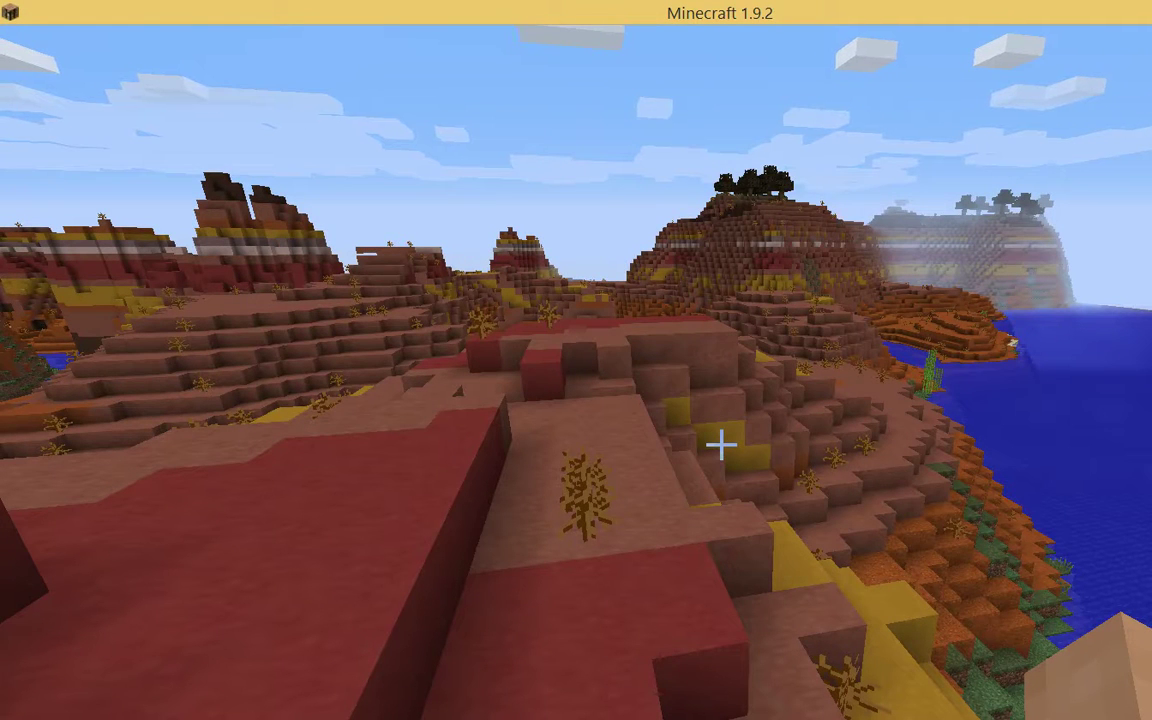
Look around the mesa terrain and check the player's block coordinates and facing direction in the debug overlay.
{"action": "mouse_move", "coordinate": [720, 443]}
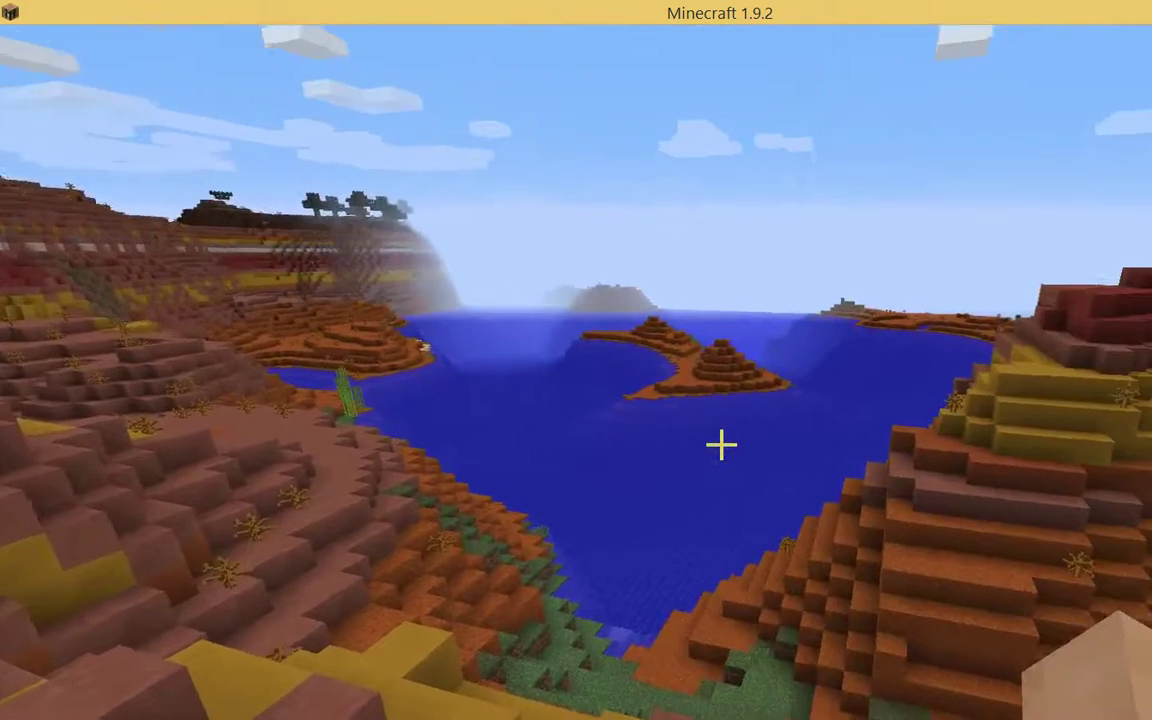
{"action": "key", "text": "w"}
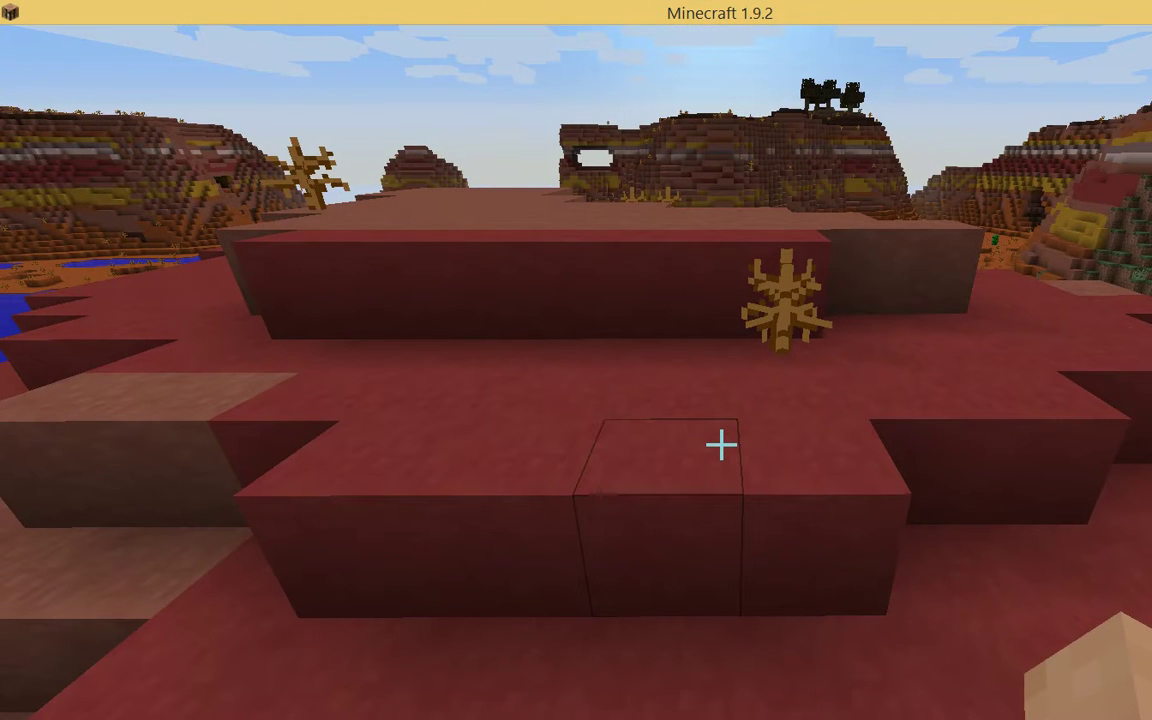
{"action": "key", "text": "F3"}
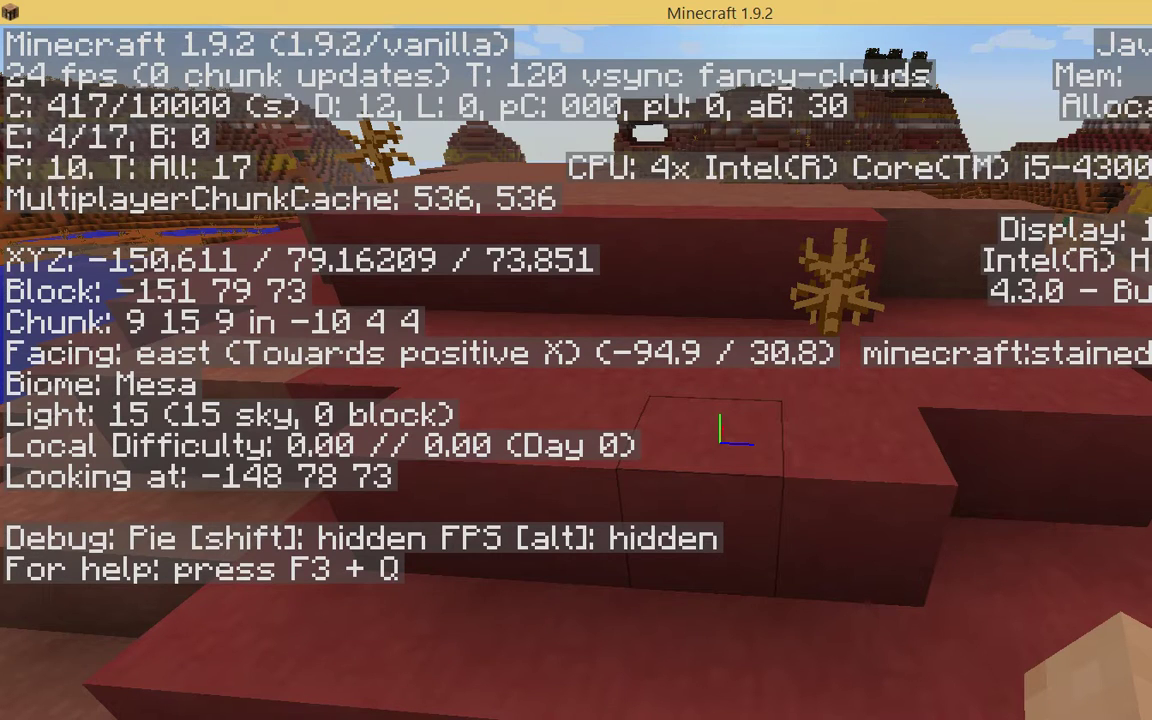
{"action": "key", "text": "F3"}
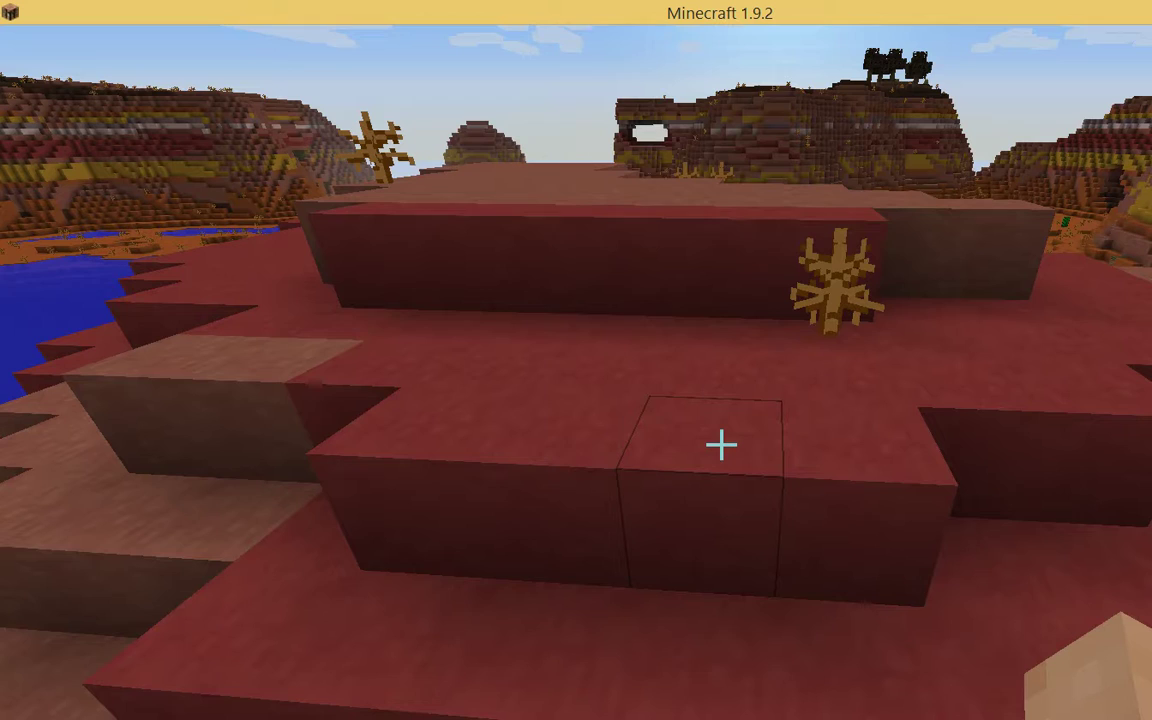
Save the current Minecraft world and quit to the title screen.
{"action": "key", "text": "Escape"}
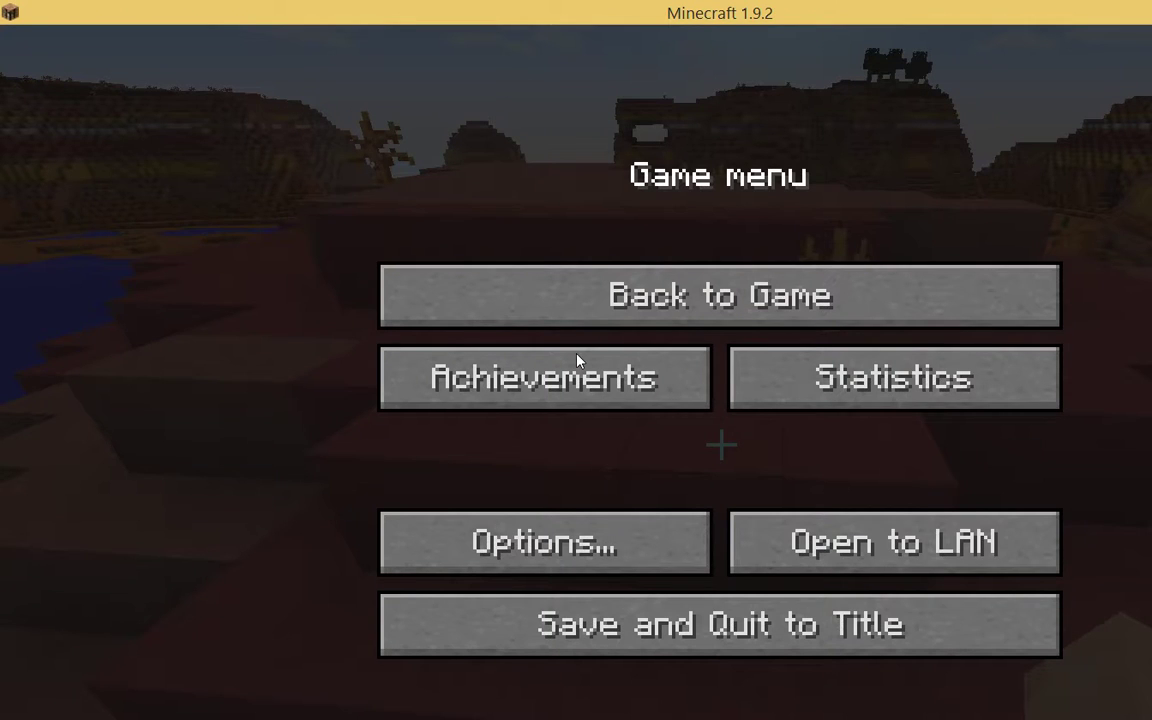
{"action": "left_click", "coordinate": [568, 624]}
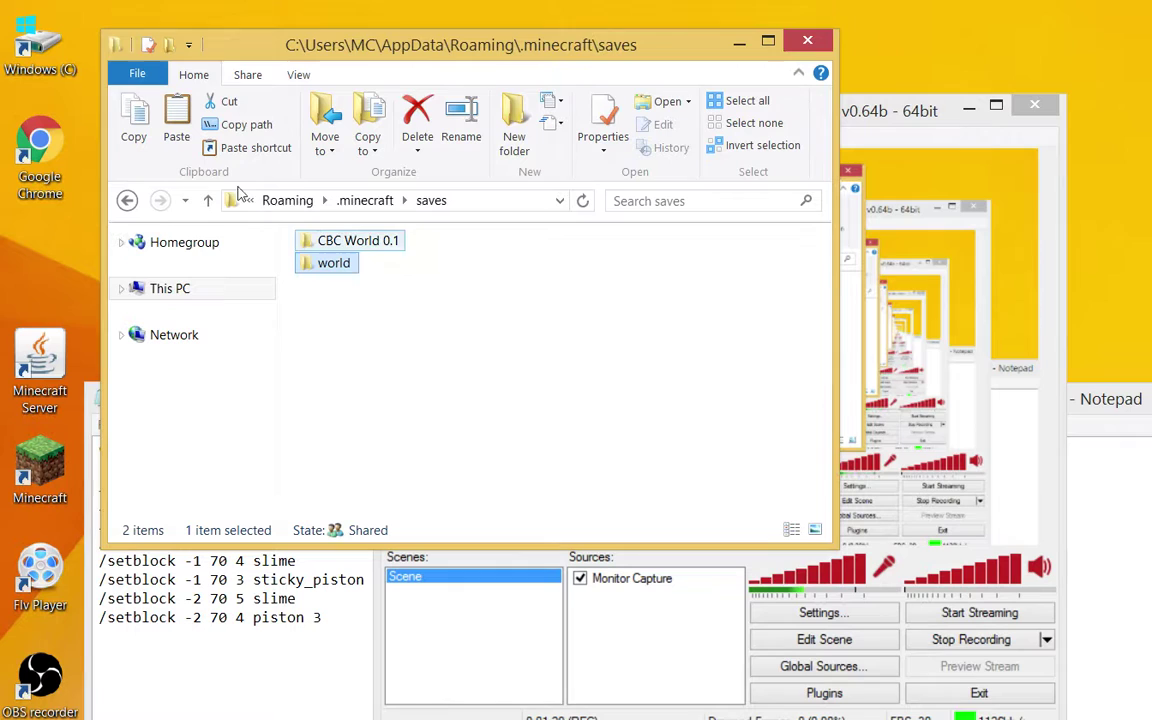
Go from the saves folder to the server folder inside .minecraft in File Explorer.
{"action": "left_click", "coordinate": [404, 200]}
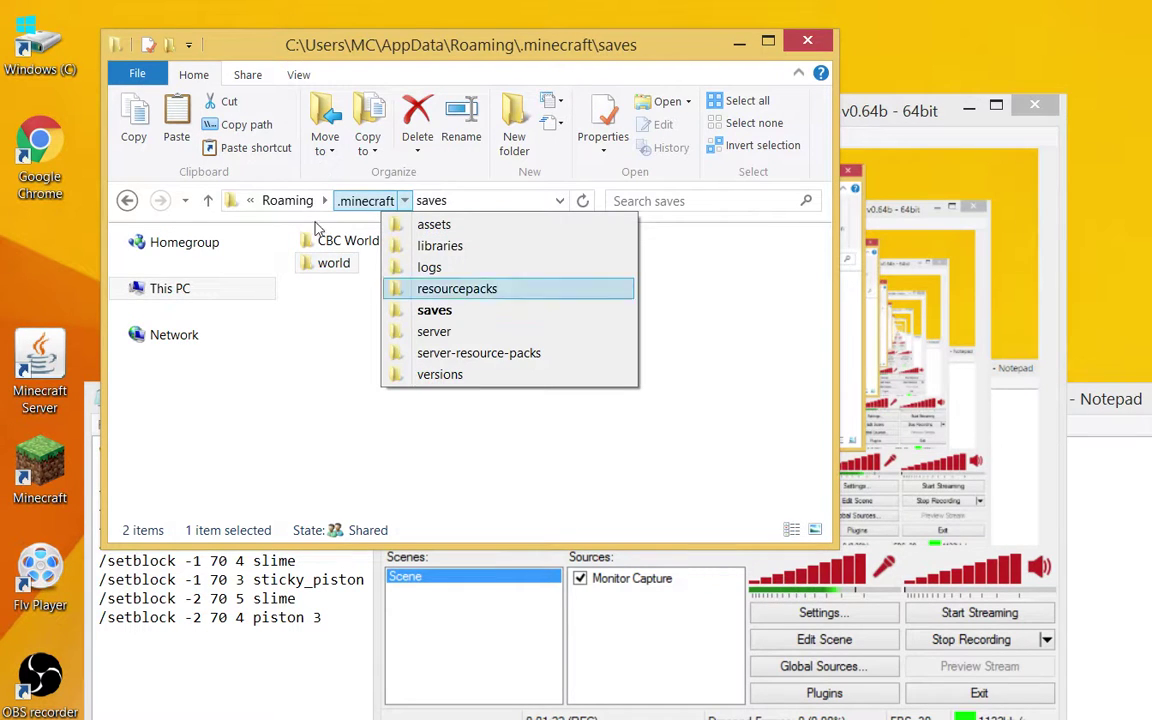
{"action": "key", "text": "Down"}
{"action": "key", "text": "Down"}
{"action": "key", "text": "Return"}
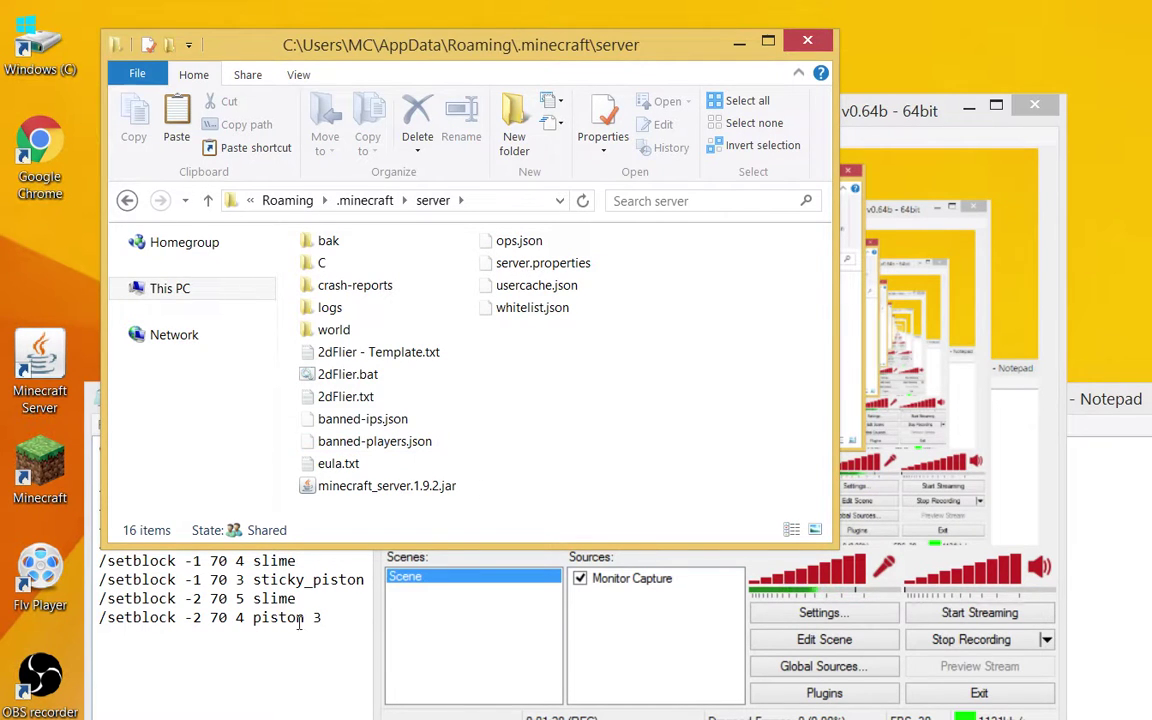
Review the cd line, the java launch parameters and the setblock commands in 2dFlier - Template.txt in a maximized window, and close the file.
{"action": "left_click", "coordinate": [250, 679]}
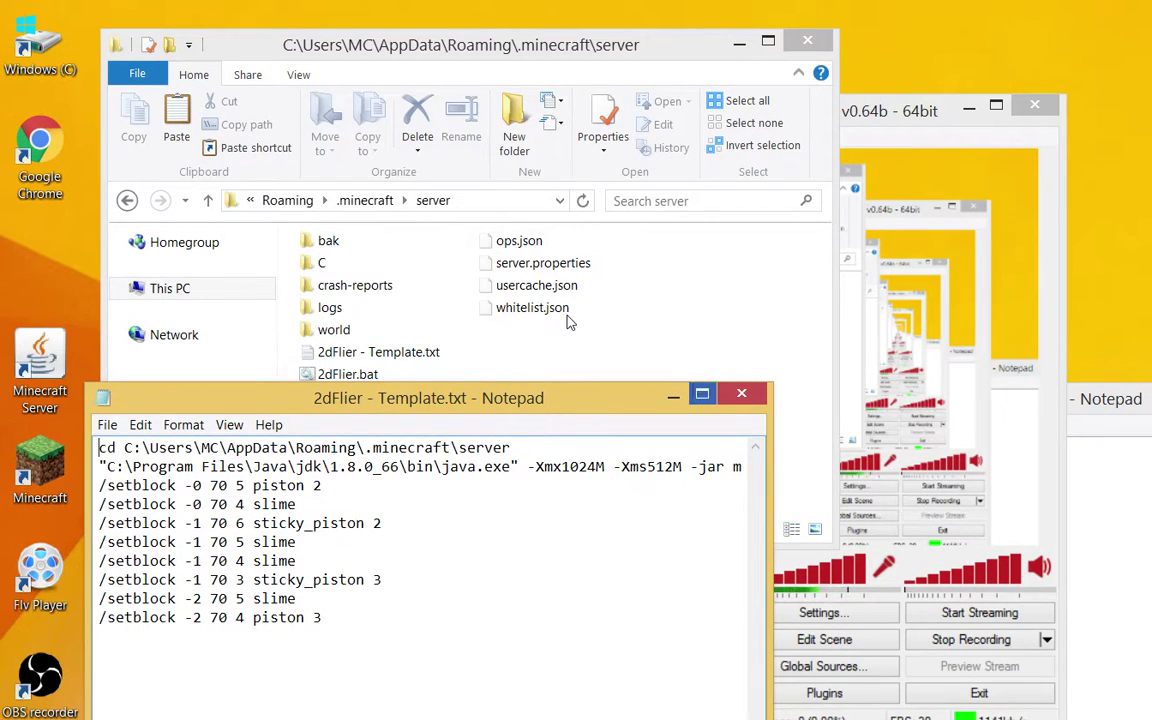
{"action": "key", "text": "super+Up"}
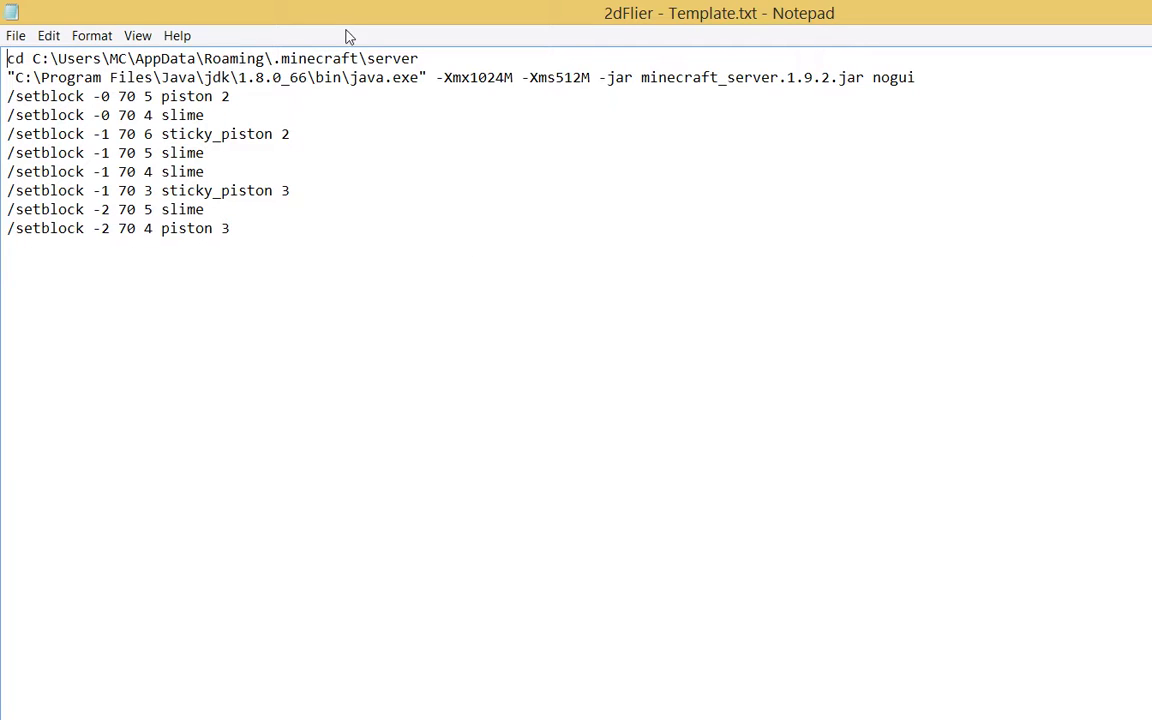
{"action": "left_click_drag", "start_coordinate": [420, 55], "coordinate": [4, 44]}
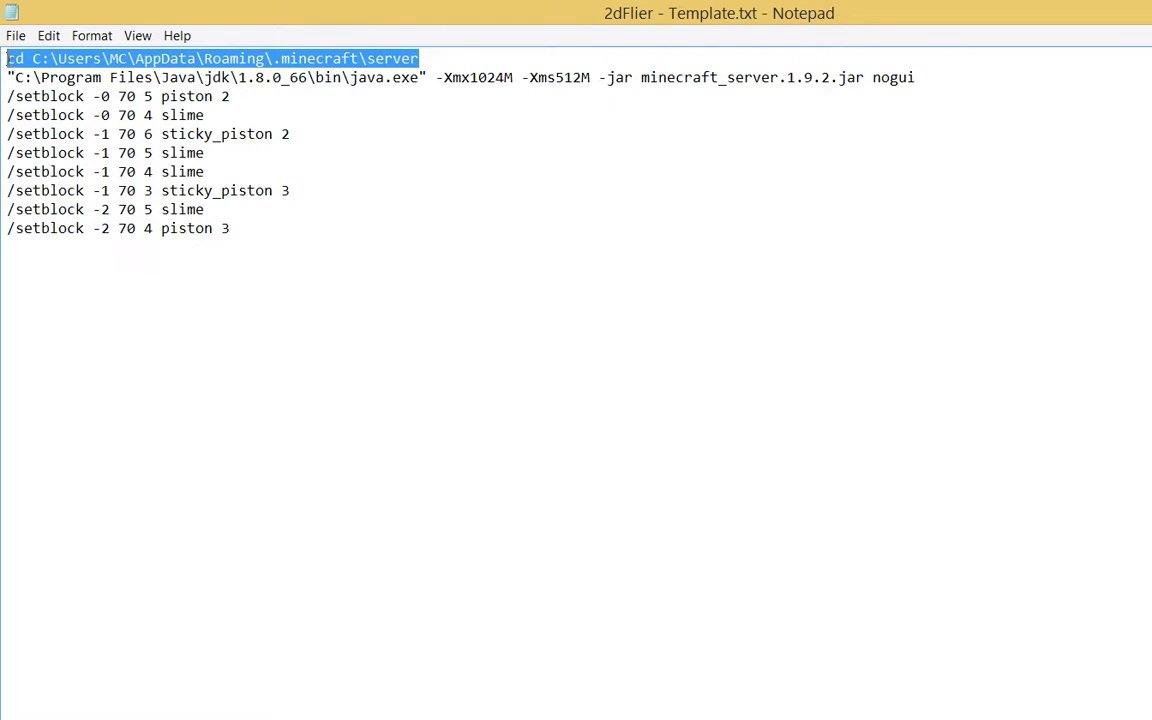
{"action": "left_click_drag", "start_coordinate": [8, 66], "coordinate": [343, 62]}
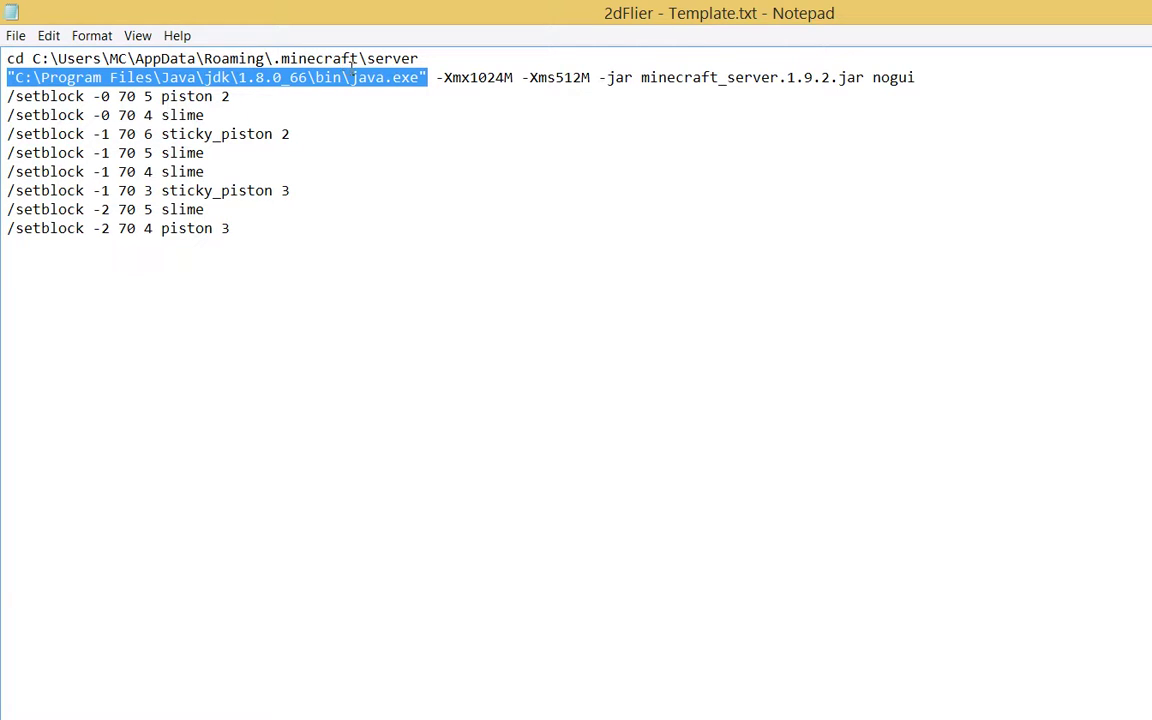
{"action": "left_click_drag", "start_coordinate": [320, 60], "coordinate": [505, 64]}
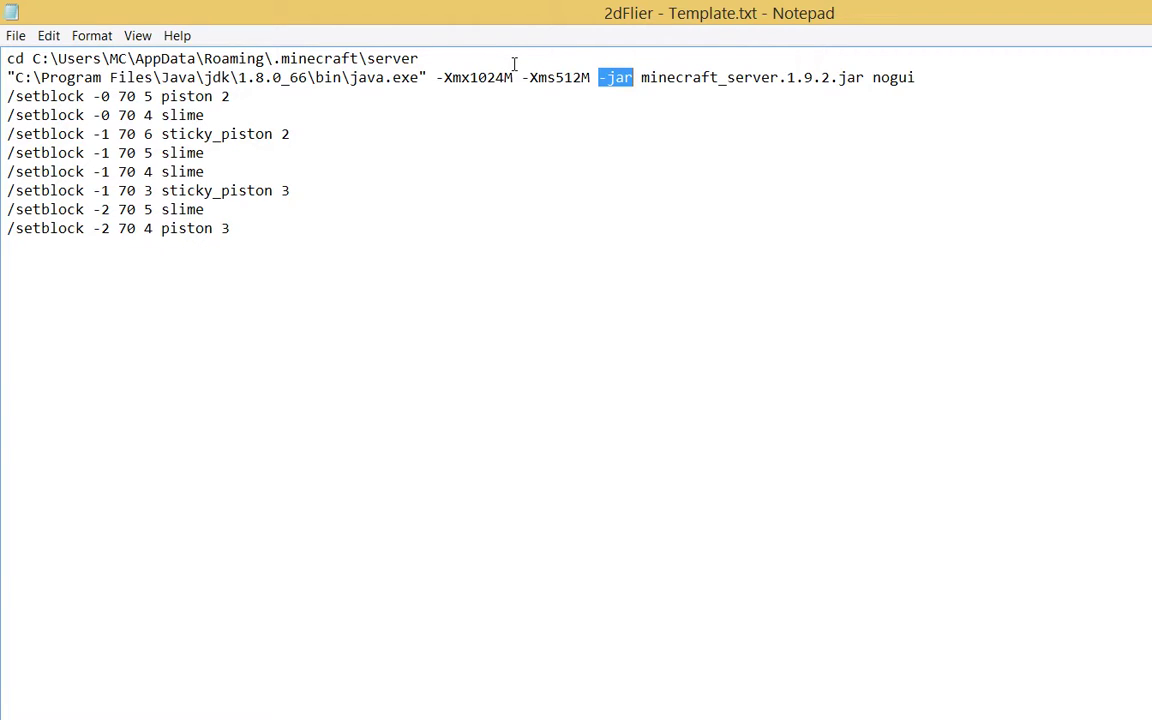
{"action": "left_click_drag", "start_coordinate": [514, 63], "coordinate": [692, 57]}
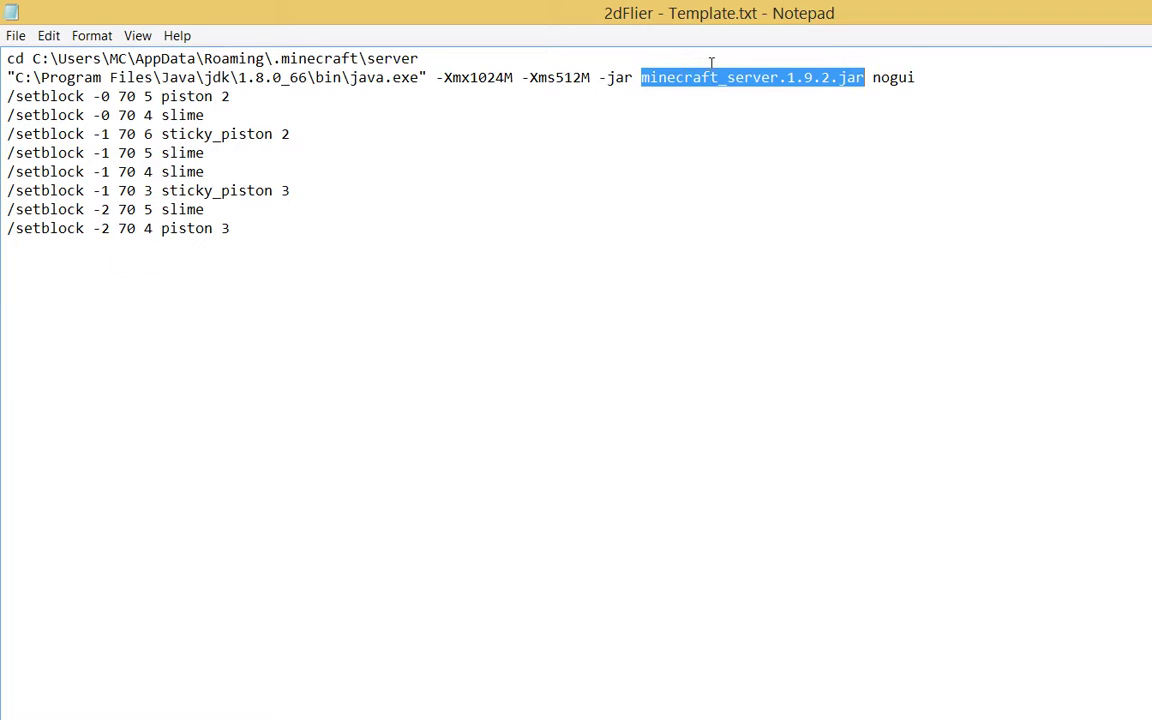
{"action": "left_click_drag", "start_coordinate": [700, 63], "coordinate": [730, 64]}
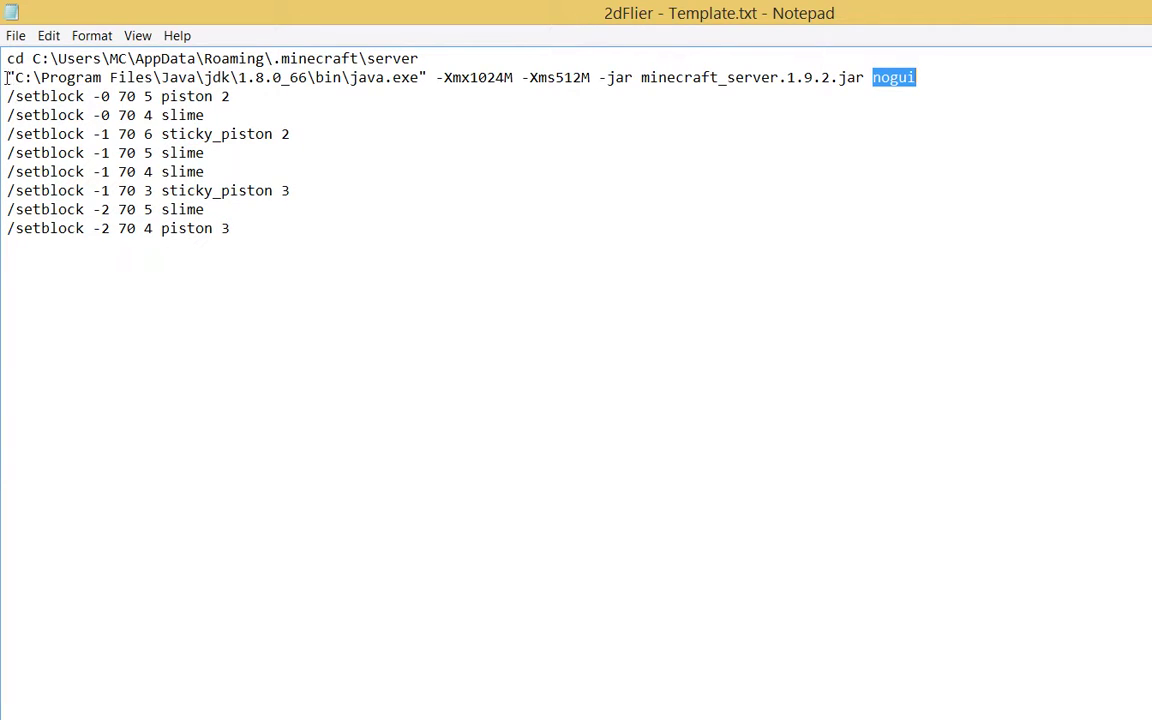
{"action": "left_click_drag", "start_coordinate": [15, 96], "coordinate": [200, 248]}
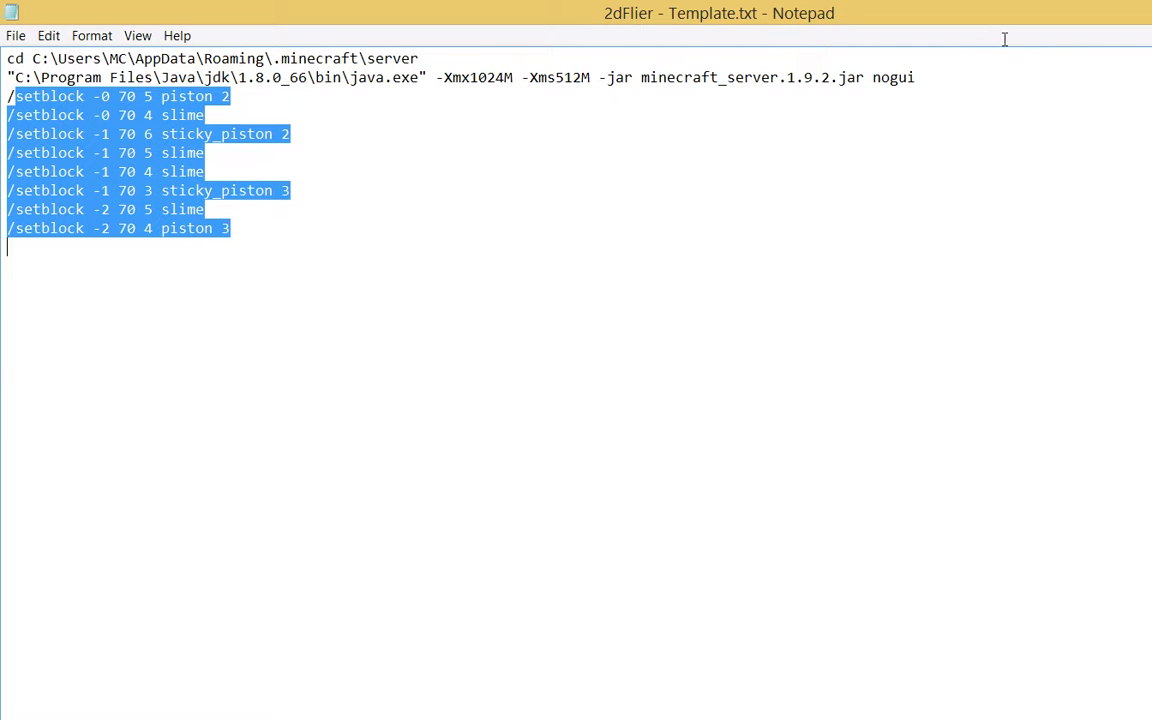
{"action": "left_click", "coordinate": [1101, 18]}
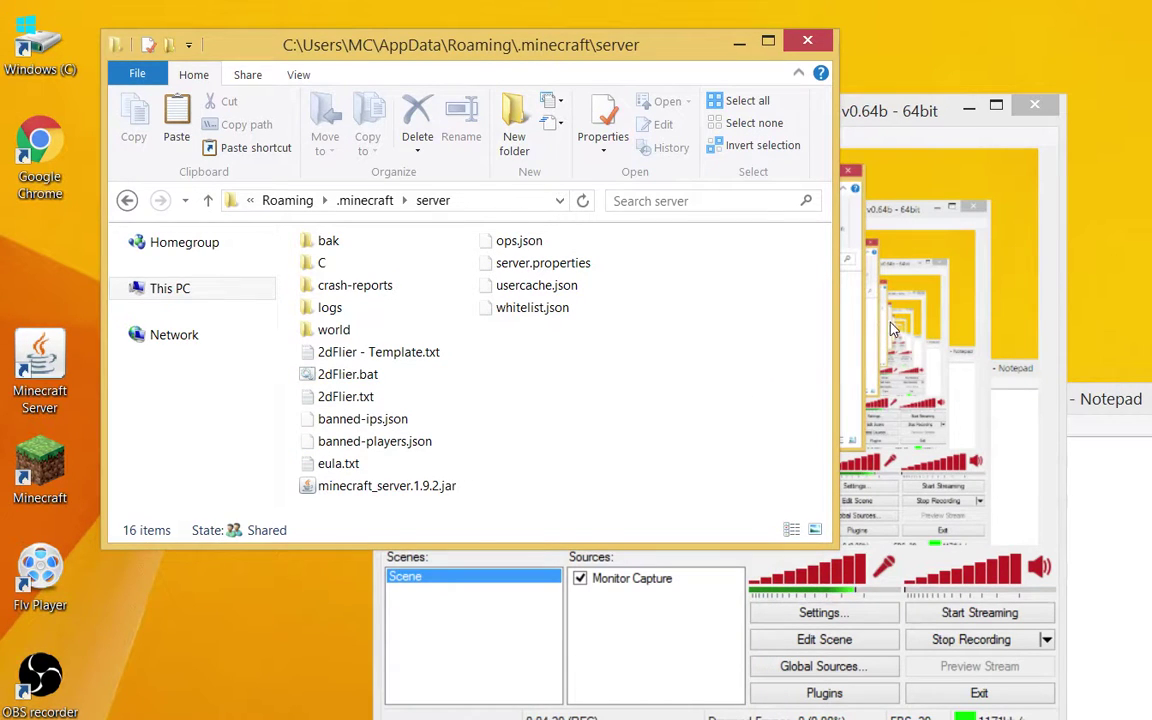
Examine the parts of the java -jar minecraft_server.1.9.2.jar launch command in 2dFlier.txt.
{"action": "key", "text": "alt+Tab"}
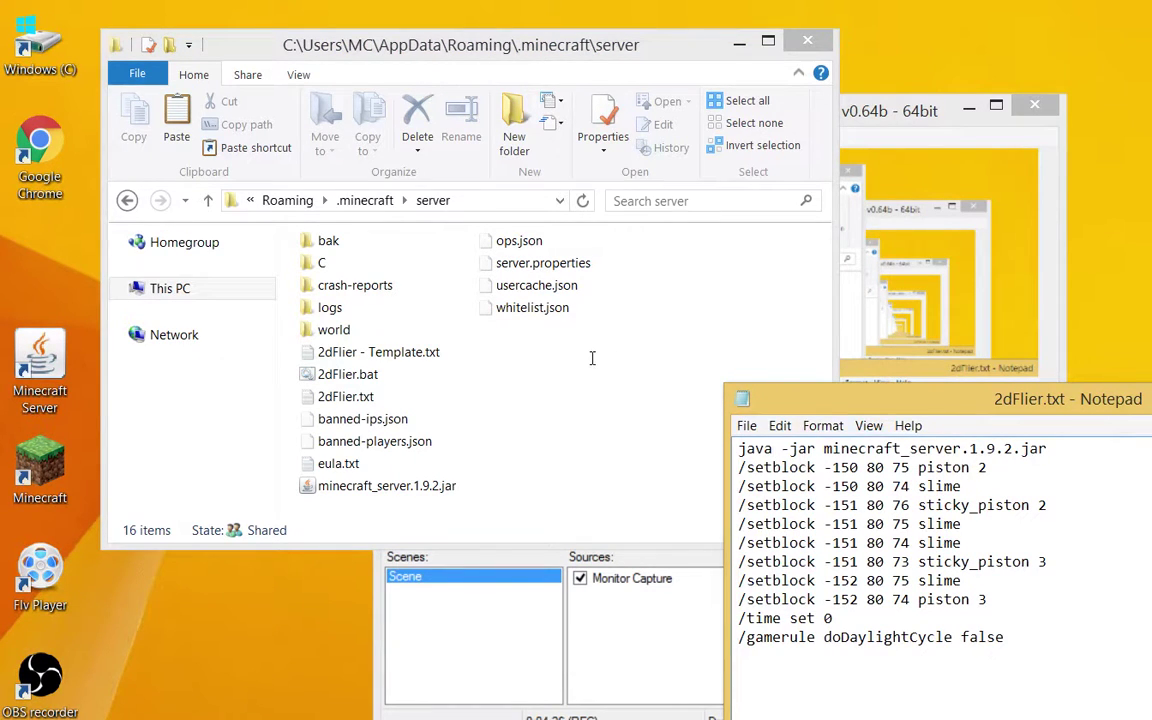
{"action": "left_click_drag", "start_coordinate": [591, 360], "coordinate": [846, 357]}
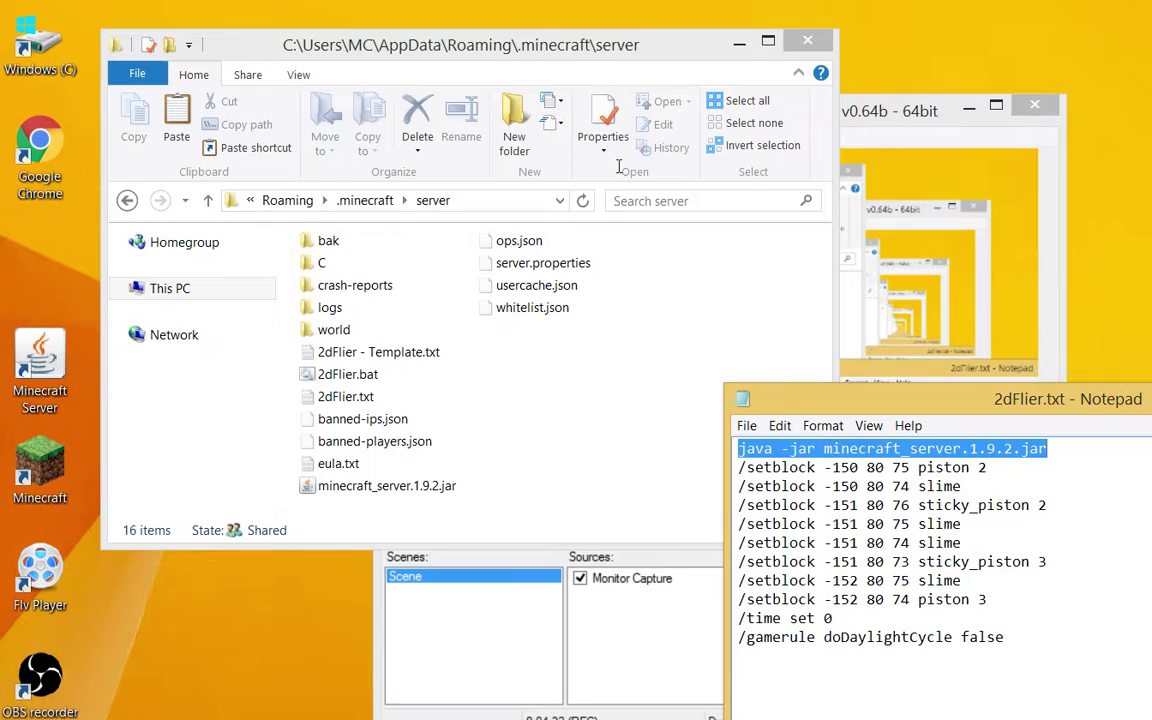
{"action": "left_click", "coordinate": [505, 40]}
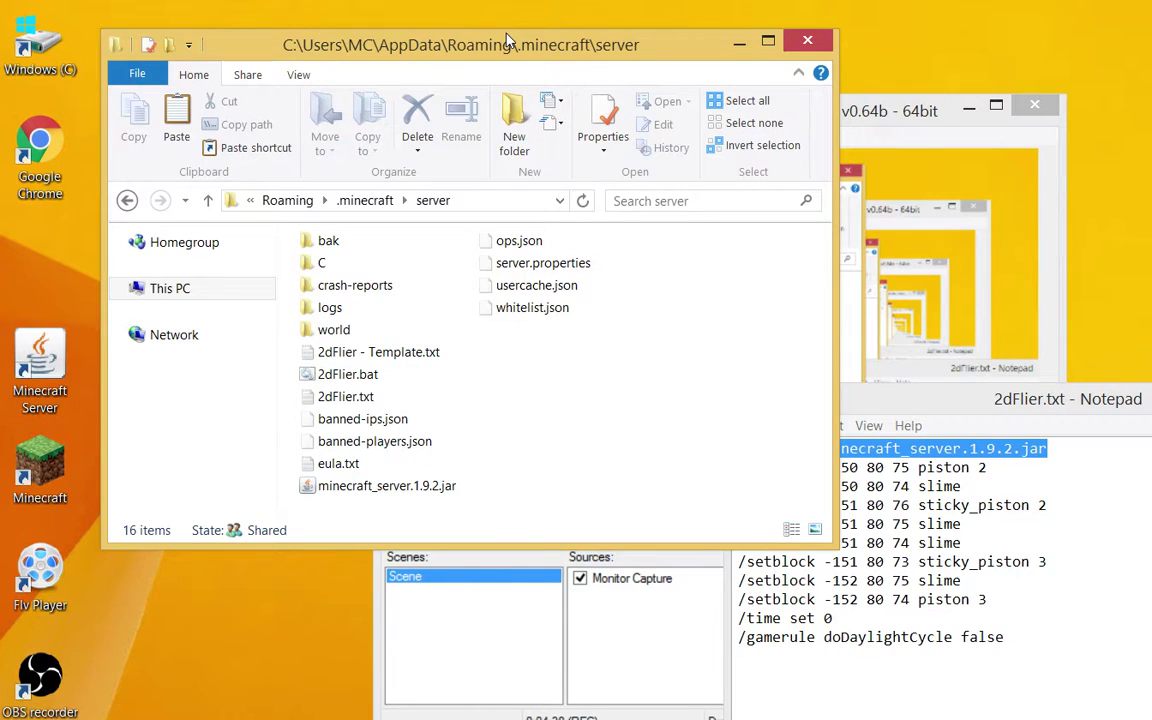
{"action": "key", "text": "alt+Tab"}
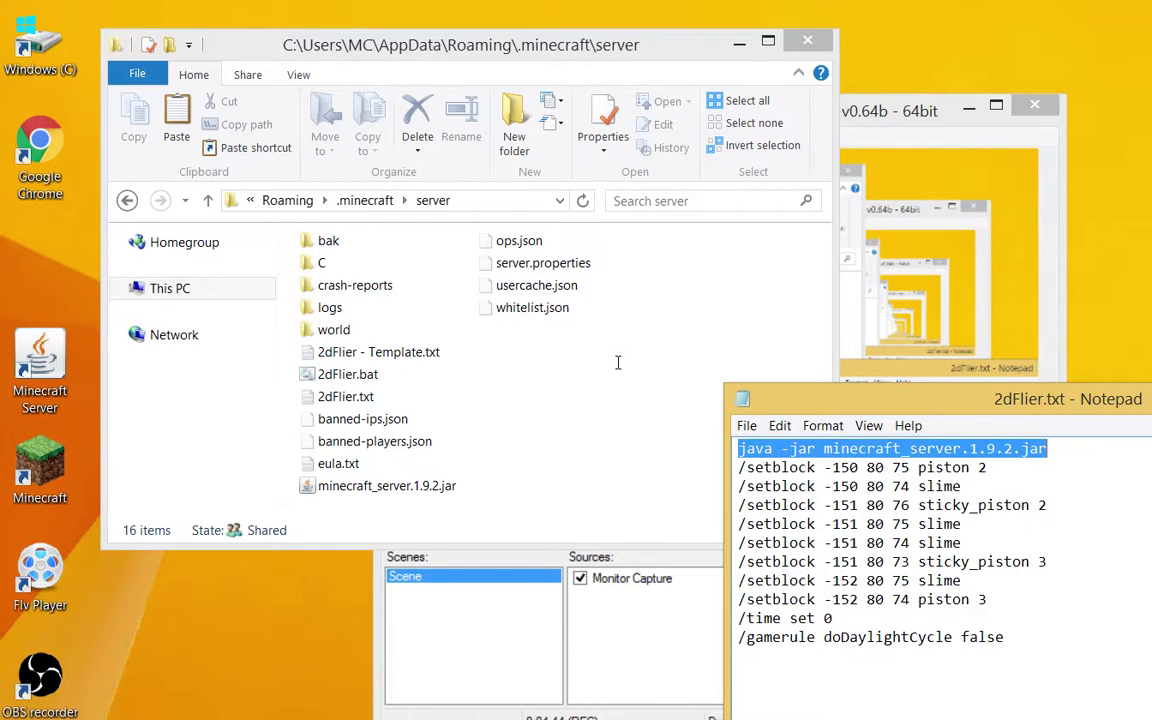
{"action": "key", "text": "Left"}
{"action": "key", "text": "Right"}
{"action": "key", "text": "Right"}
{"action": "key", "text": "Right"}
{"action": "key", "text": "Right"}
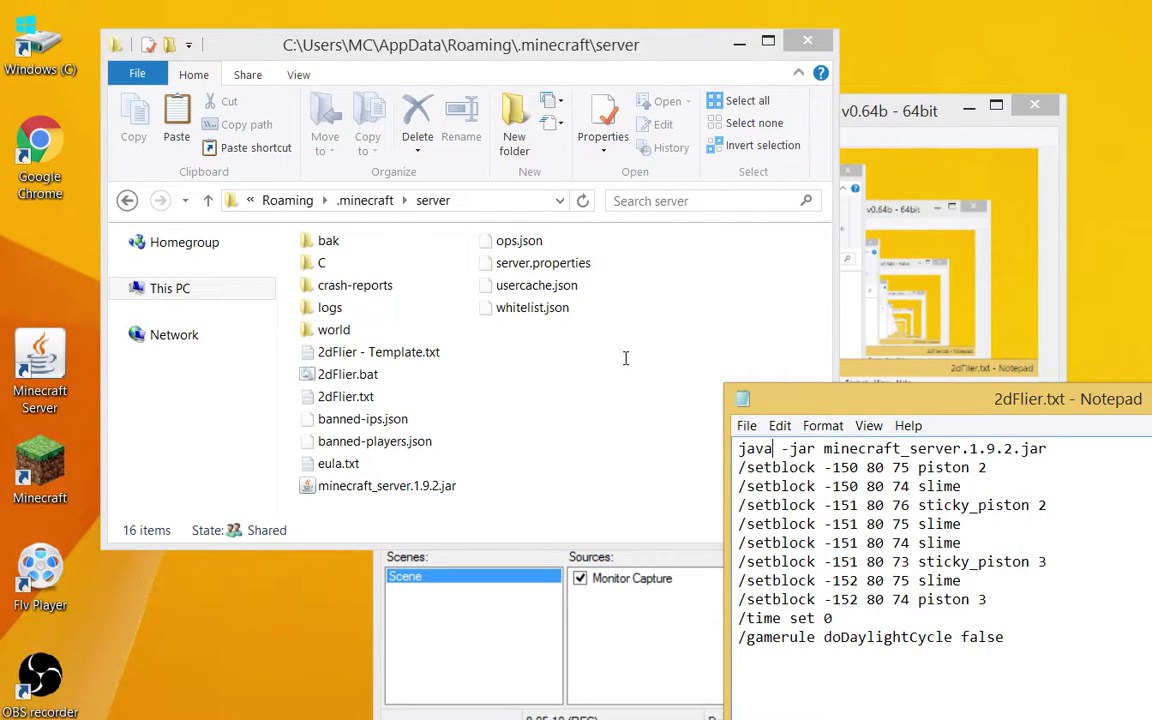
{"action": "left_click_drag", "start_coordinate": [625, 358], "coordinate": [836, 358]}
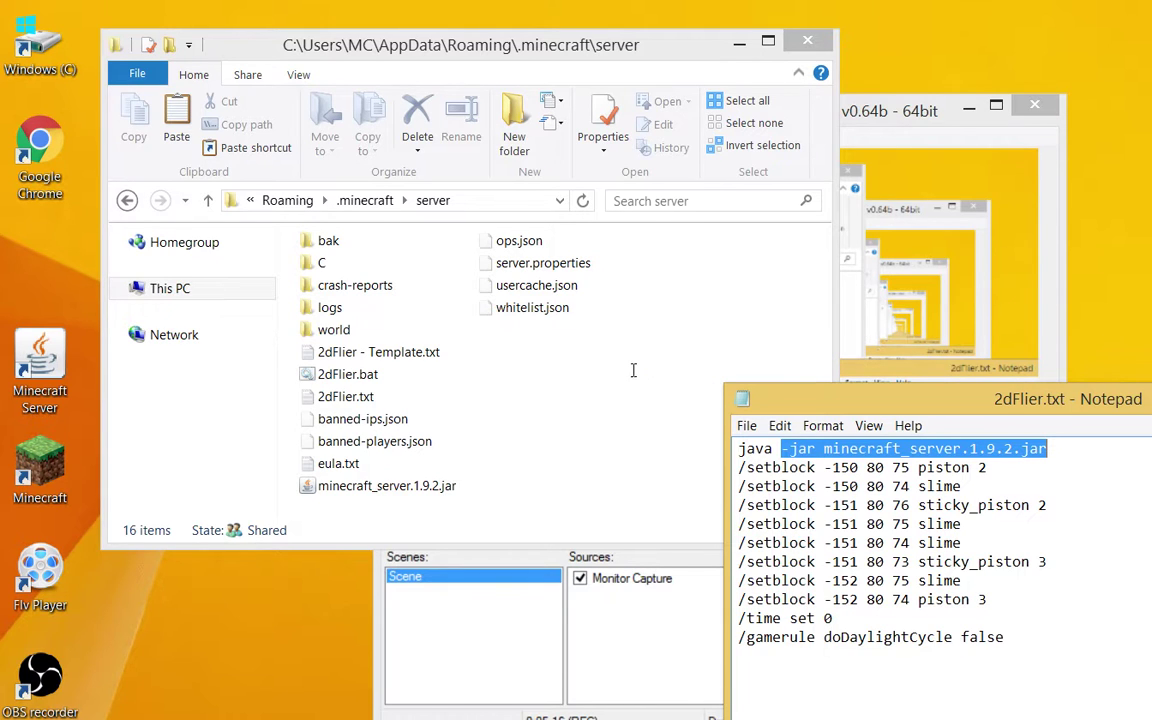
{"action": "left_click_drag", "start_coordinate": [624, 361], "coordinate": [651, 361]}
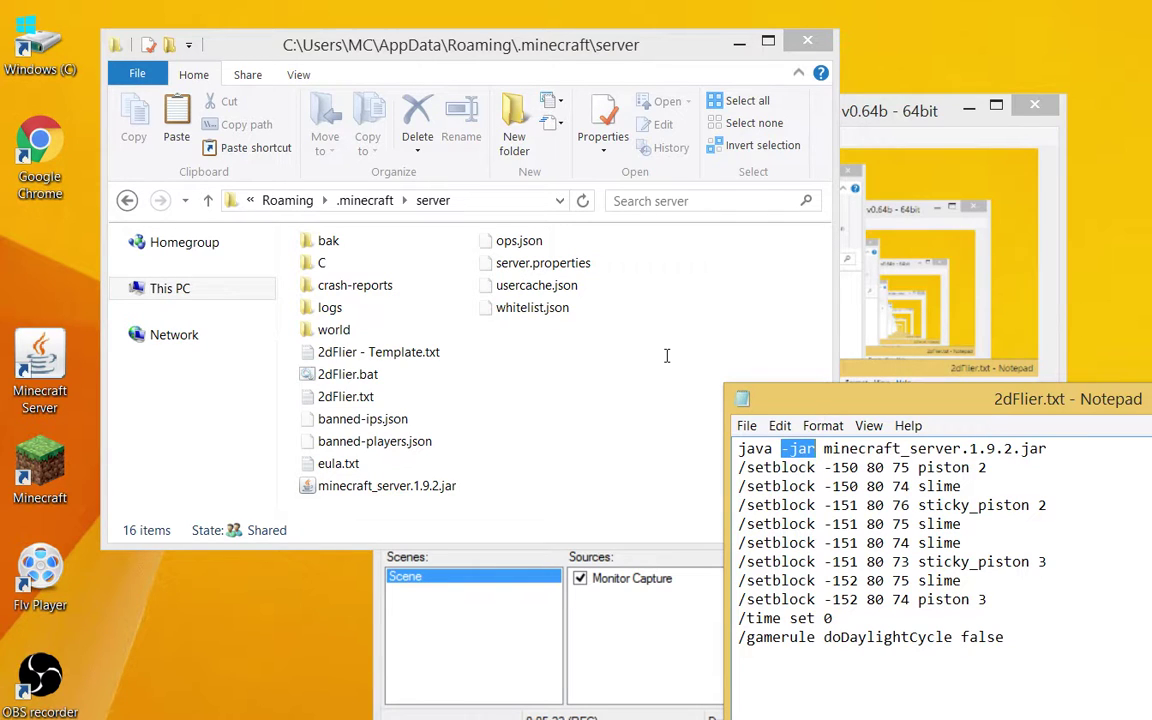
{"action": "left_click", "coordinate": [661, 360]}
{"action": "left_click_drag", "start_coordinate": [661, 360], "coordinate": [842, 351]}
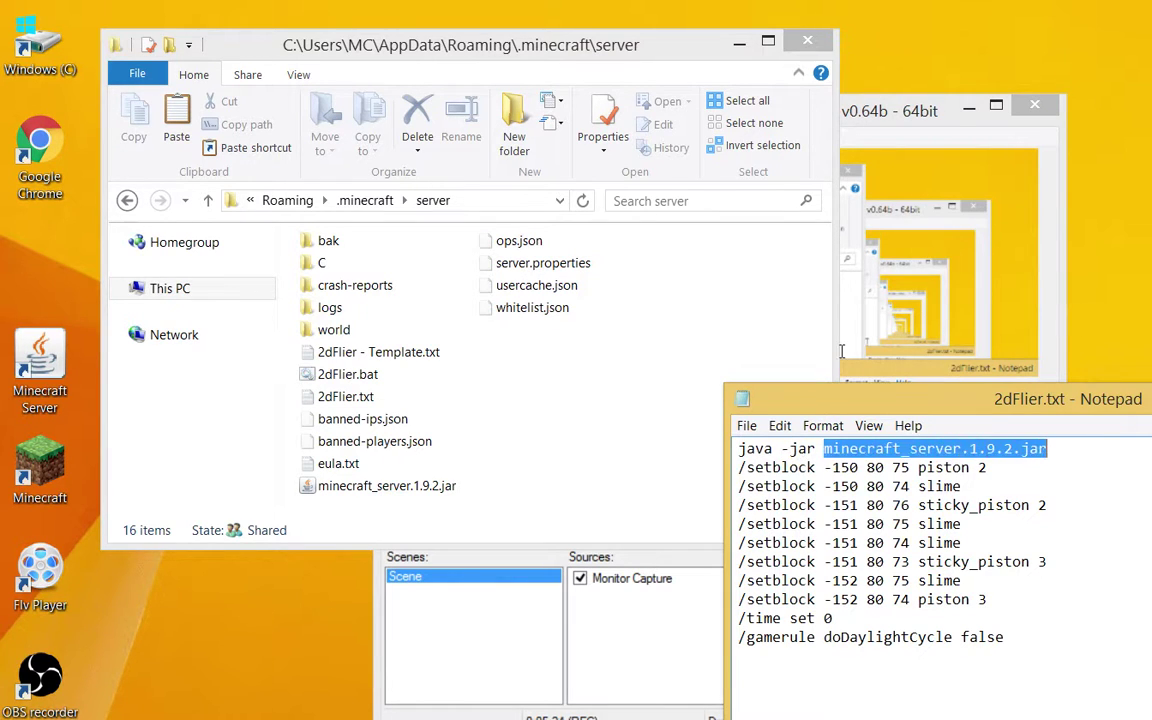
{"action": "left_click", "coordinate": [846, 360]}
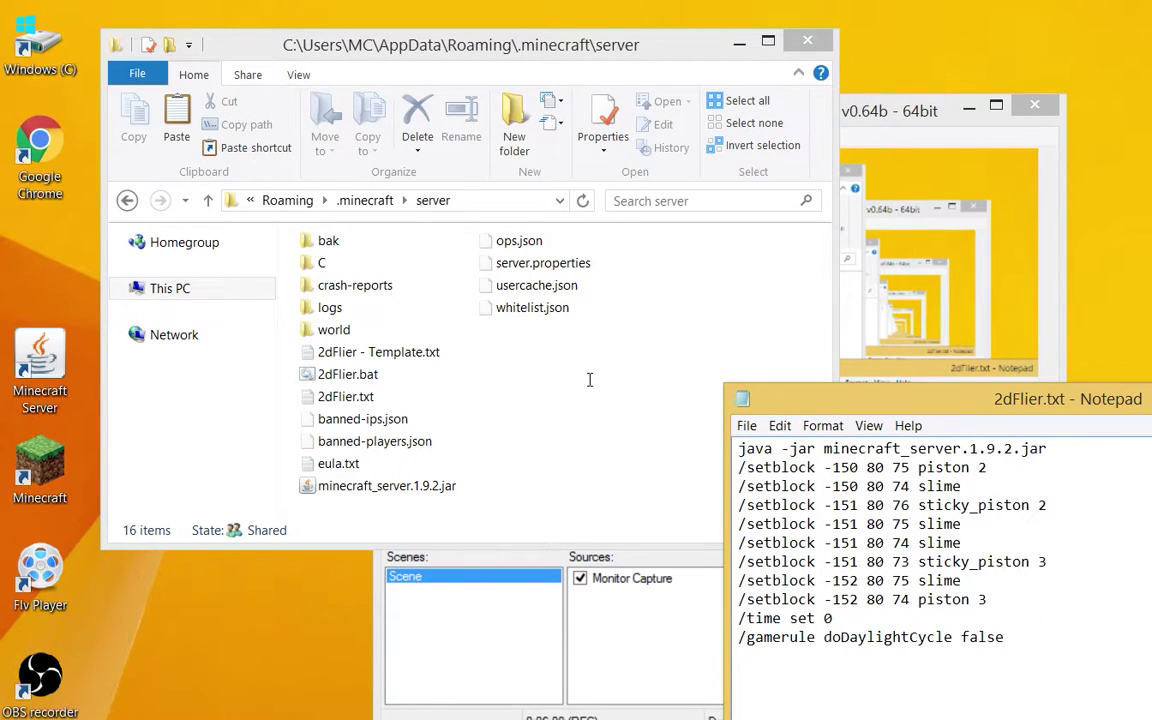
Examine the setblock commands in 2dFlier.txt, along with the time set and doDaylightCycle gamerule lines.
{"action": "left_click_drag", "start_coordinate": [739, 580], "coordinate": [593, 465]}
{"action": "key", "text": "shift+Down"}
{"action": "key", "text": "shift+Down"}
{"action": "key", "text": "shift+Down"}
{"action": "key", "text": "shift+Down"}
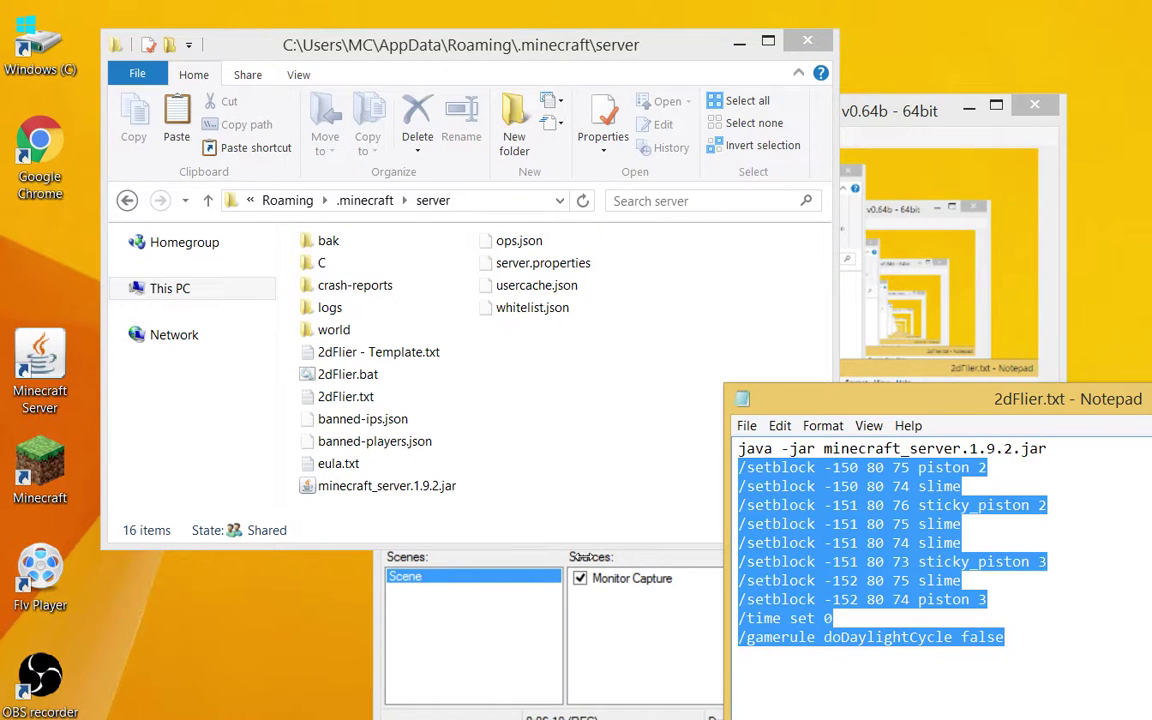
{"action": "key", "text": "Right"}
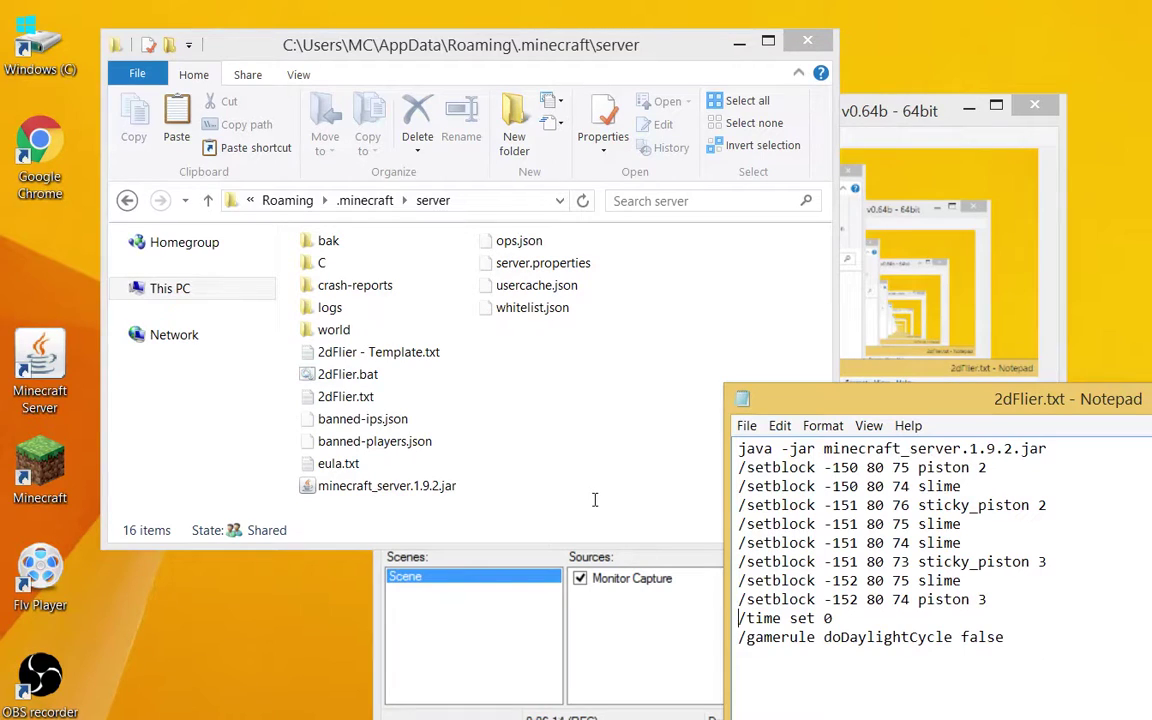
{"action": "key", "text": "shift+Down"}
{"action": "key", "text": "shift+Down"}
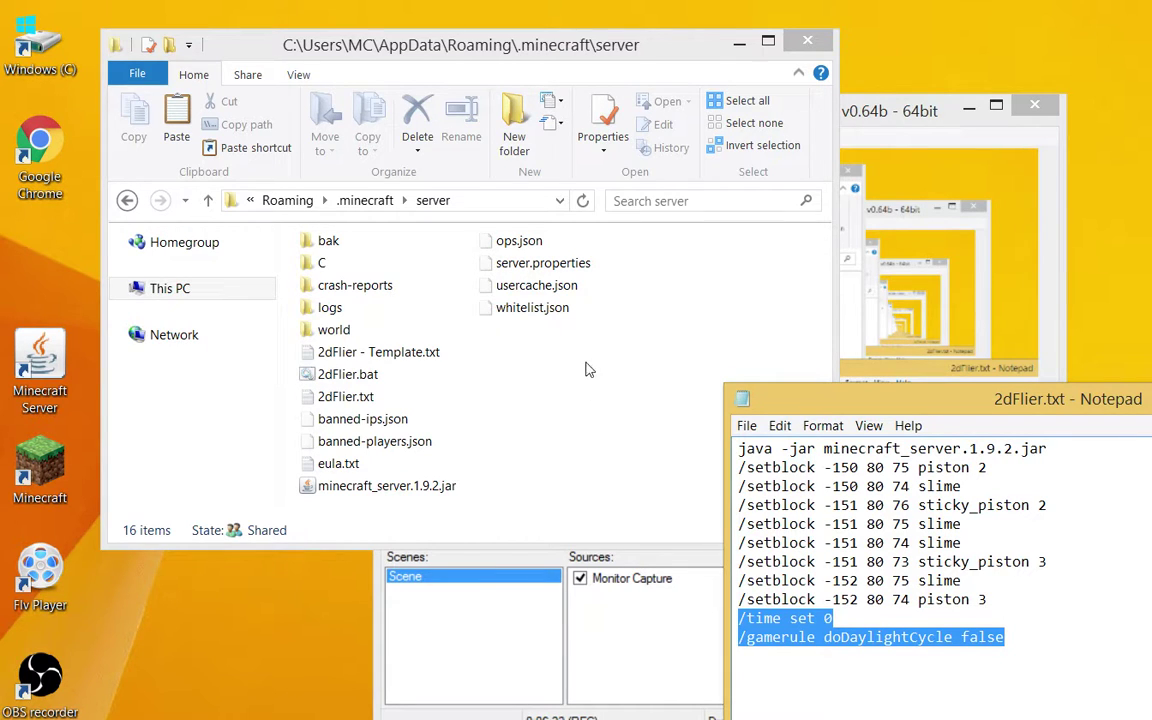
Highlight the java -jar launch line in 2dFlier.txt for review and close the file.
{"action": "key", "text": "ctrl+Home"}
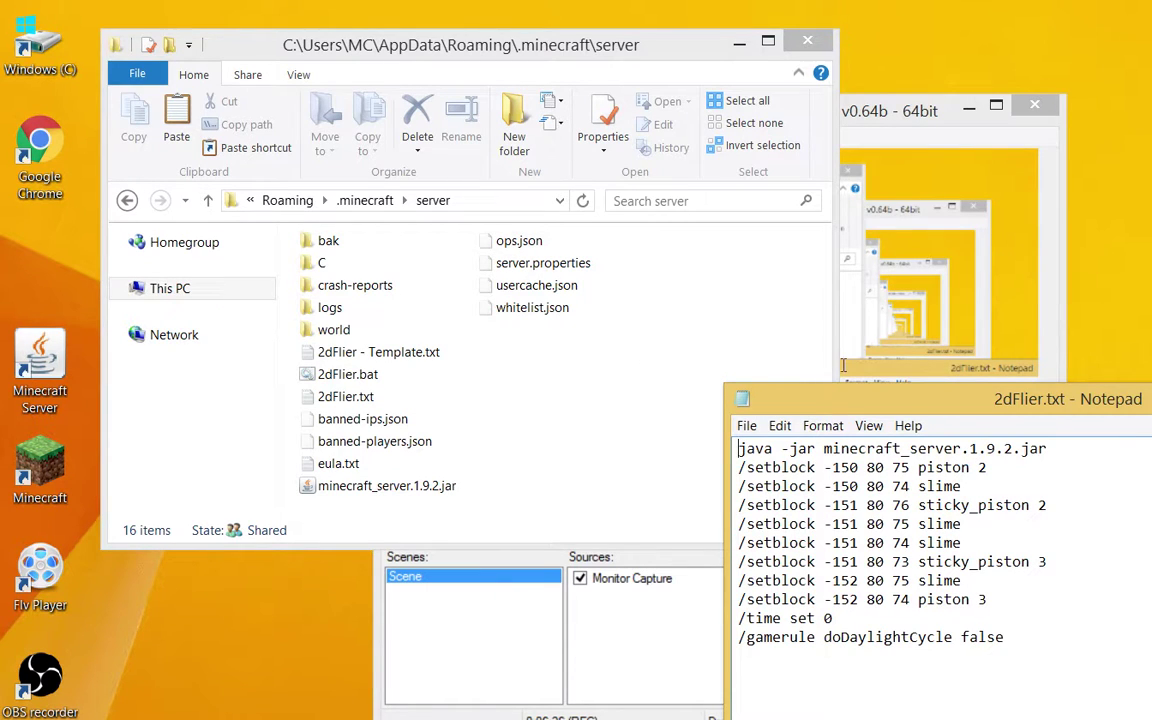
{"action": "key", "text": "shift+End"}
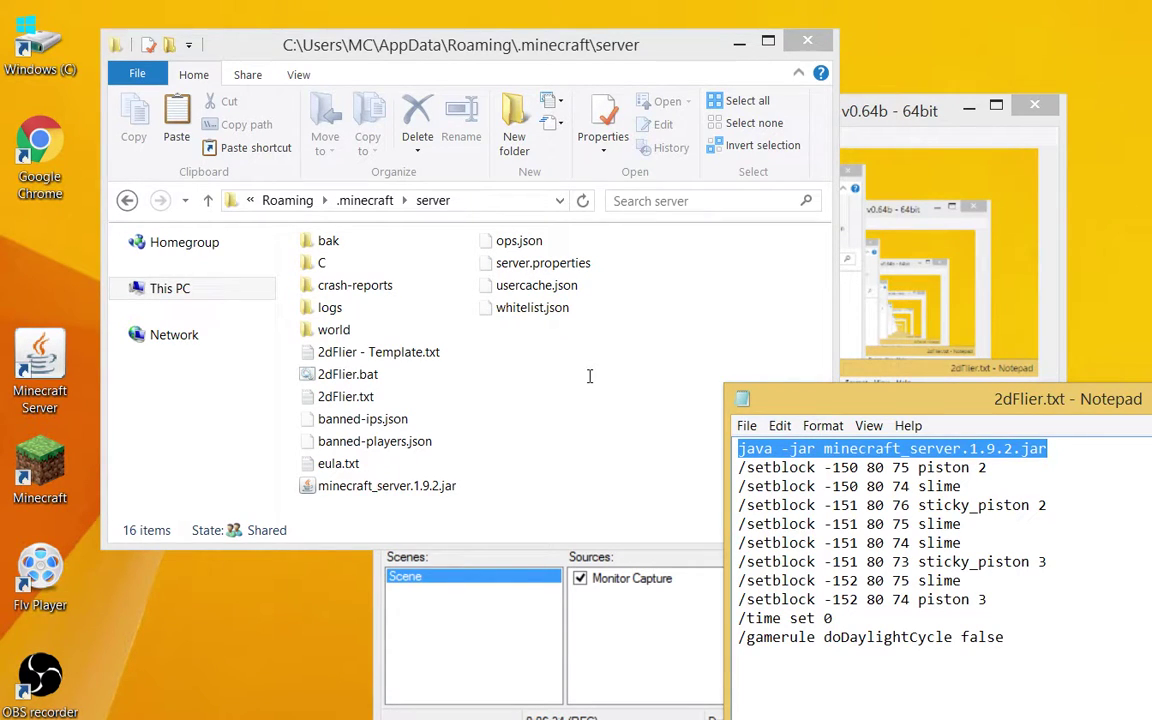
{"action": "key", "text": "alt+Tab"}
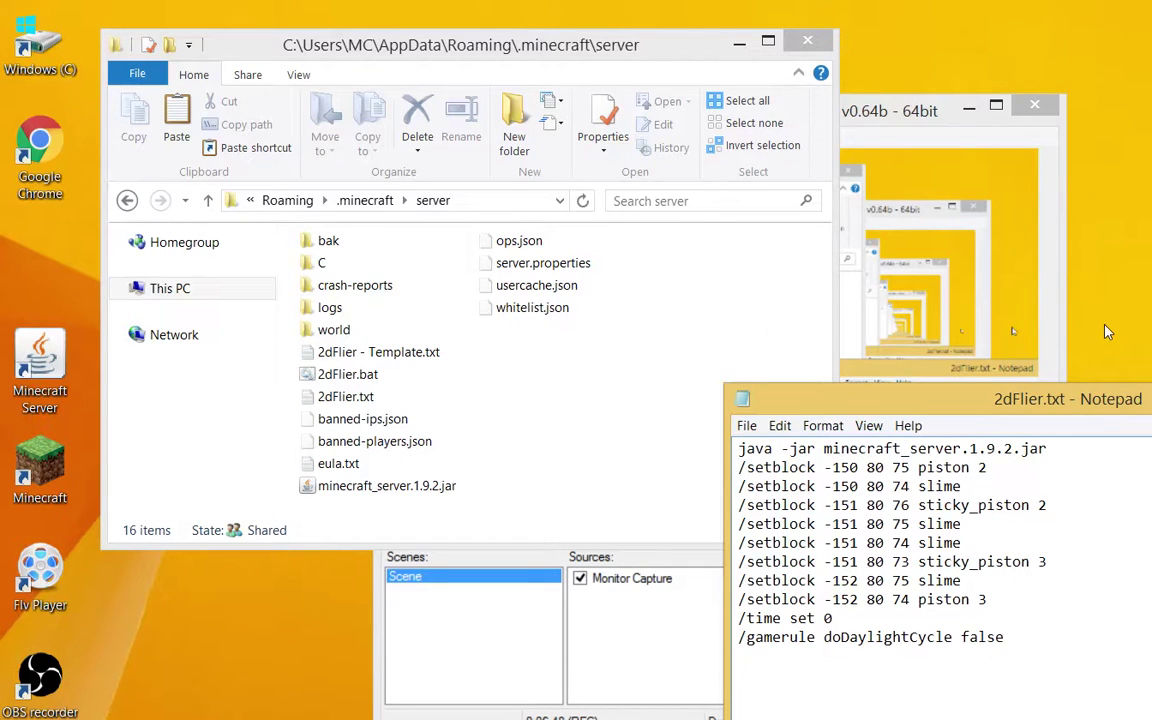
{"action": "key", "text": "alt+F4"}
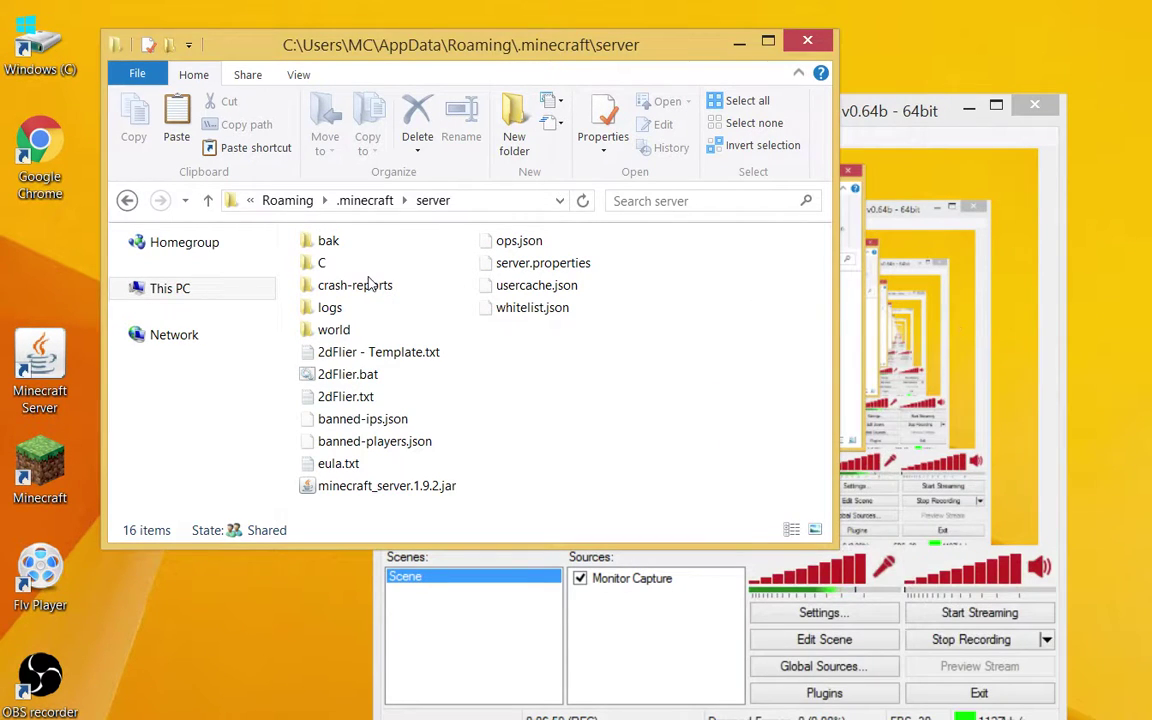
Open 2dFlier.bat from the server folder for editing in Notepad.
{"action": "key", "text": "2"}
{"action": "key", "text": "Down"}
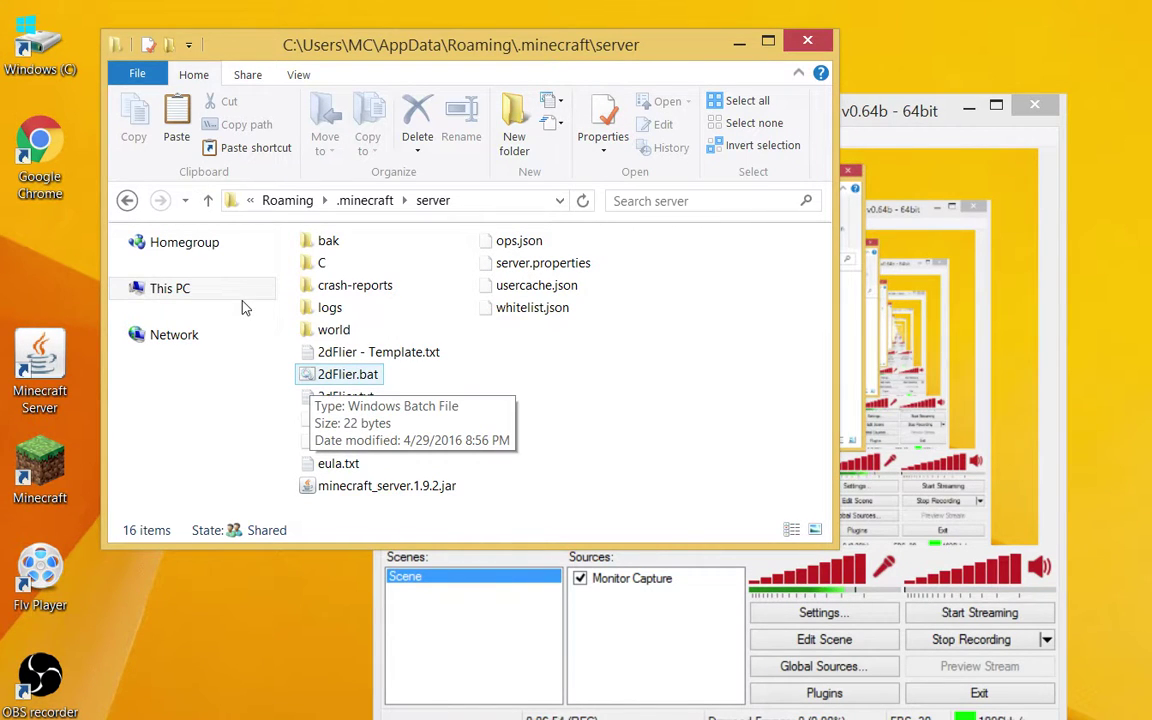
{"action": "key", "text": "shift+F10"}
{"action": "key", "text": "Down"}
{"action": "key", "text": "Down"}
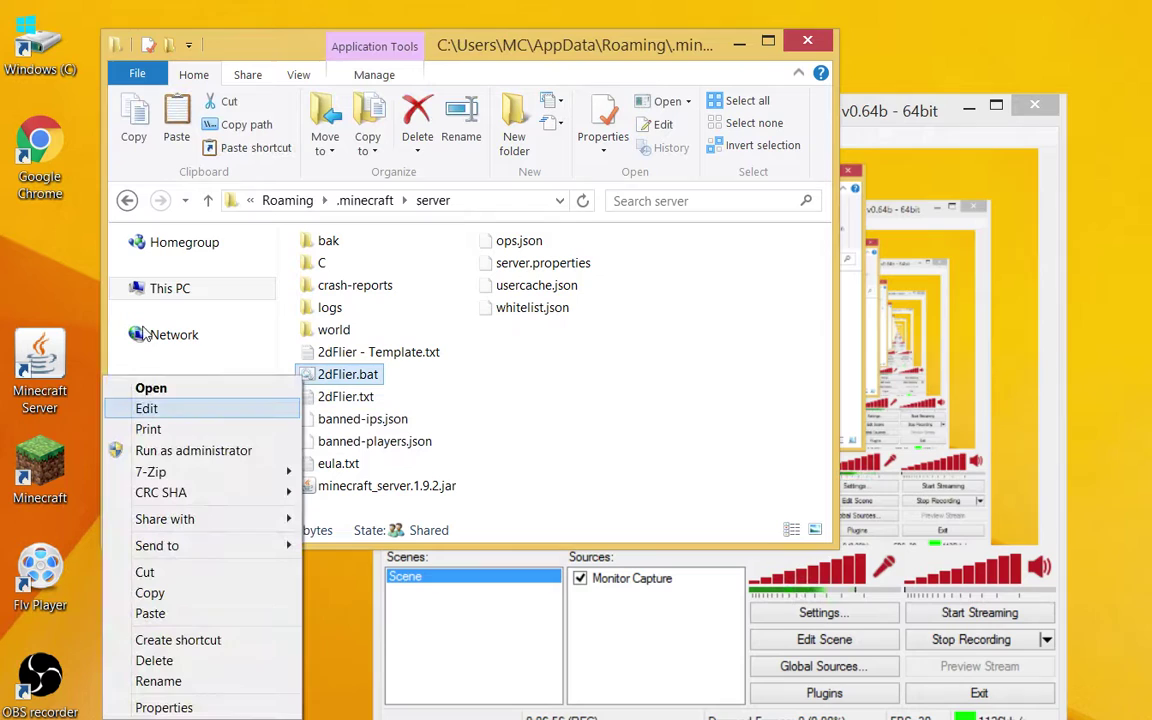
{"action": "key", "text": "Return"}
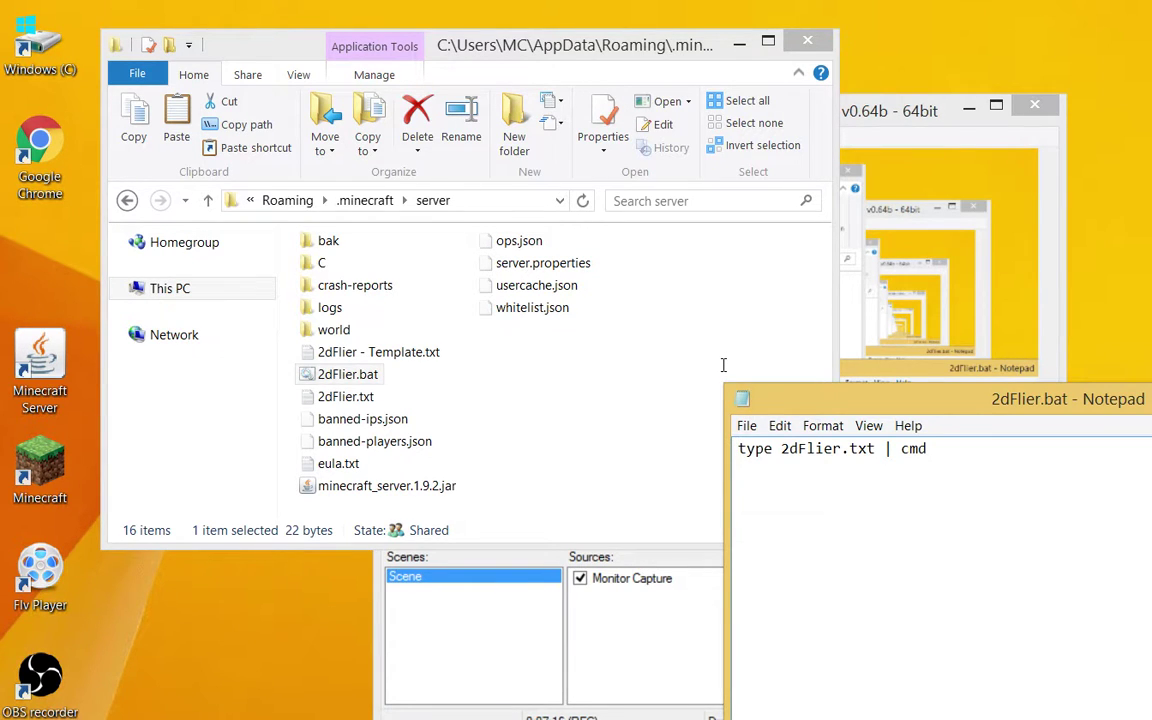
Examine the parts of the type 2dFlier.txt | cmd line in 2dFlier.bat.
{"action": "key", "text": "Right"}
{"action": "key", "text": "Right"}
{"action": "key", "text": "Right"}
{"action": "key", "text": "Right"}
{"action": "key", "text": "Right"}
{"action": "key", "text": "Right"}
{"action": "key", "text": "Right"}
{"action": "key", "text": "Right"}
{"action": "key", "text": "Right"}
{"action": "key", "text": "Right"}
{"action": "key", "text": "Right"}
{"action": "key", "text": "Right"}
{"action": "key", "text": "Right"}
{"action": "key", "text": "Right"}
{"action": "key", "text": "Right"}
{"action": "key", "text": "Right"}
{"action": "key", "text": "Right"}
{"action": "key", "text": "shift+Right"}
{"action": "key", "text": "End"}
{"action": "key", "text": "shift+Left"}
{"action": "key", "text": "shift+Left"}
{"action": "key", "text": "shift+Left"}
{"action": "key", "text": "Left"}
Delete the | cmd part that follows type 2dFlier.txt in 2dFlier.bat.
{"action": "key", "text": "Right"}
{"action": "key", "text": "shift+Right"}
{"action": "key", "text": "shift+Right"}
{"action": "key", "text": "shift+Right"}
{"action": "key", "text": "shift+Right"}
{"action": "key", "text": "shift+Right"}
{"action": "key", "text": "shift+Right"}
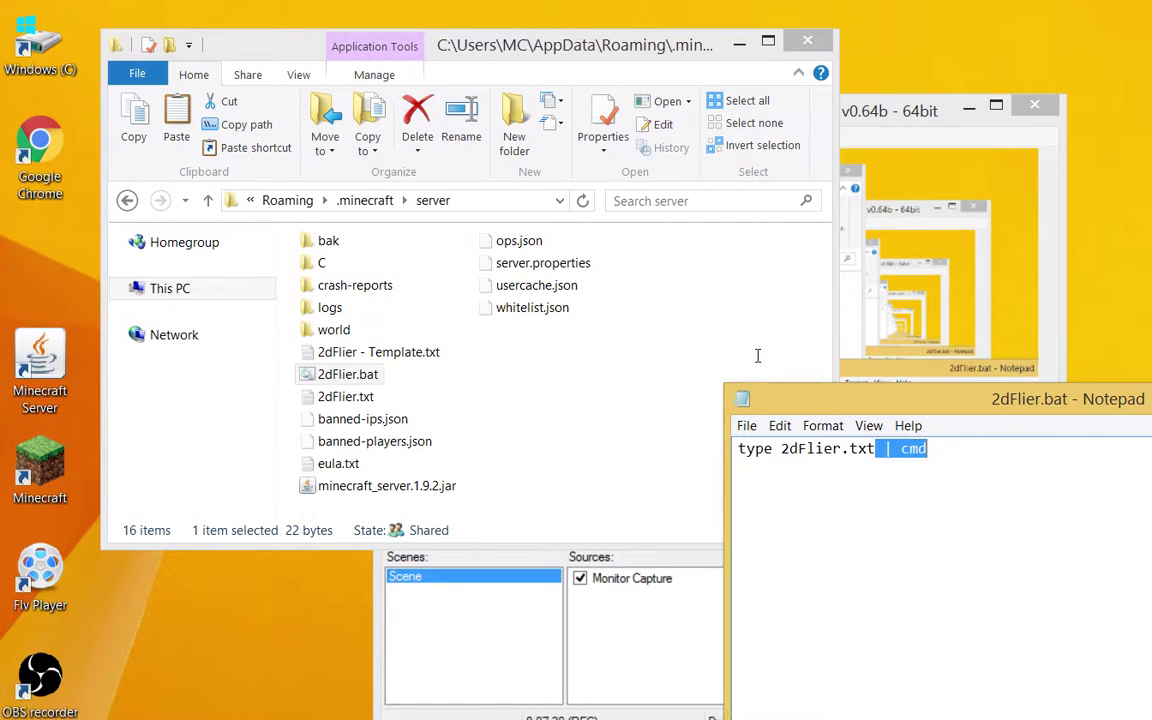
{"action": "key", "text": "BackSpace"}
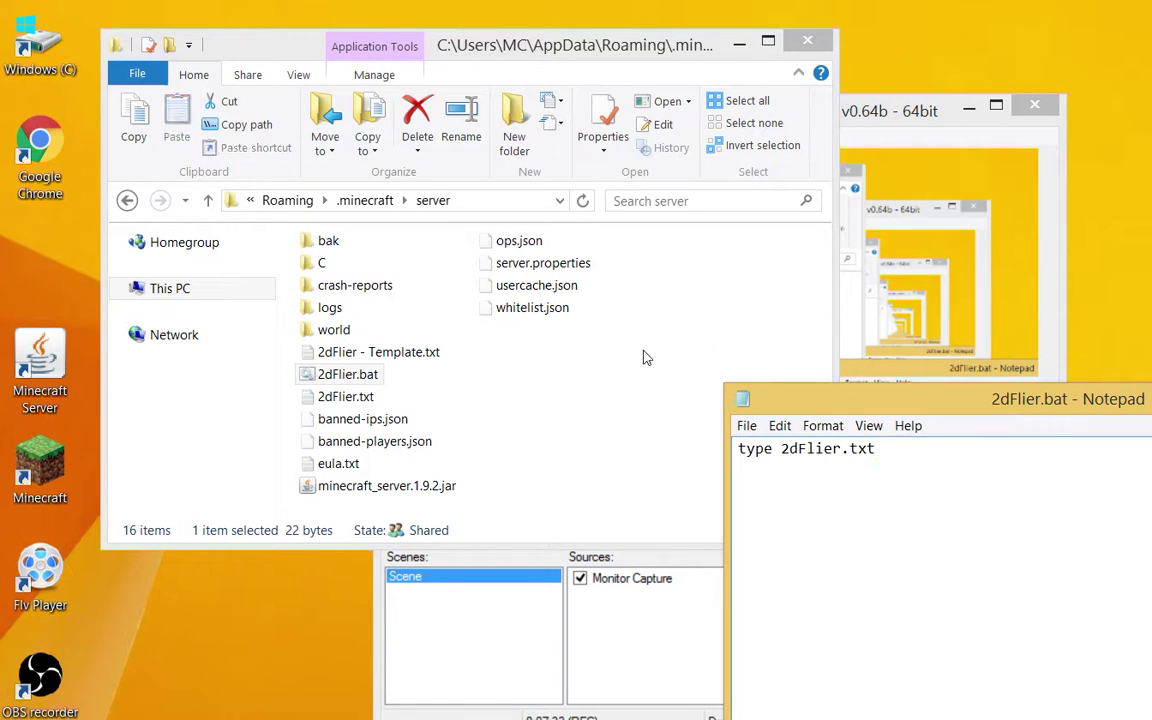
Save the shortened 2dFlier.bat and select it in the server folder.
{"action": "key", "text": "alt"}
{"action": "key", "text": "f"}
{"action": "key", "text": "Down"}
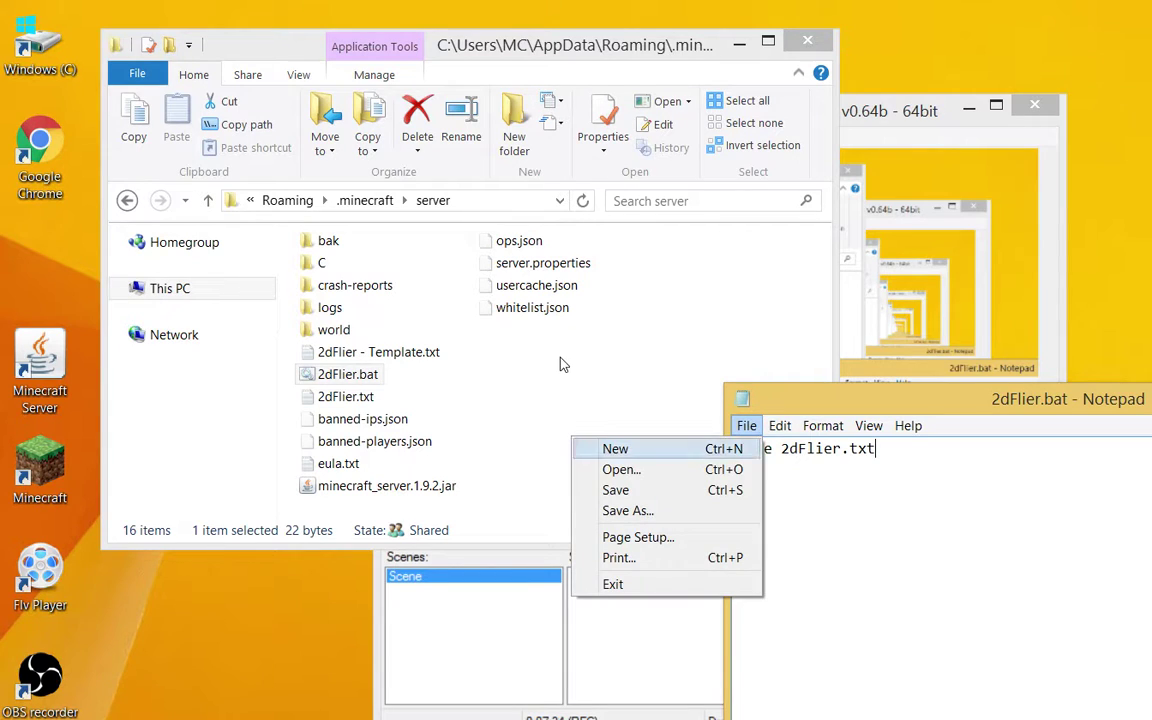
{"action": "key", "text": "Down"}
{"action": "key", "text": "Down"}
{"action": "key", "text": "Down"}
{"action": "key", "text": "Up"}
{"action": "key", "text": "Return"}
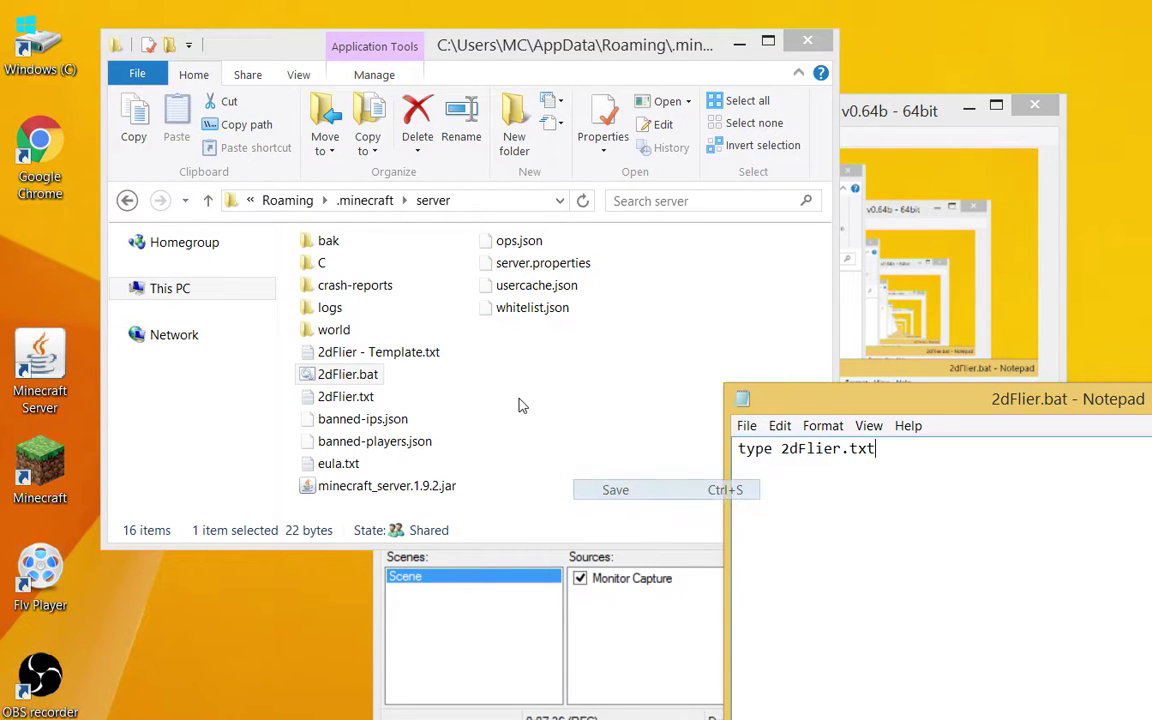
{"action": "key", "text": "Up"}
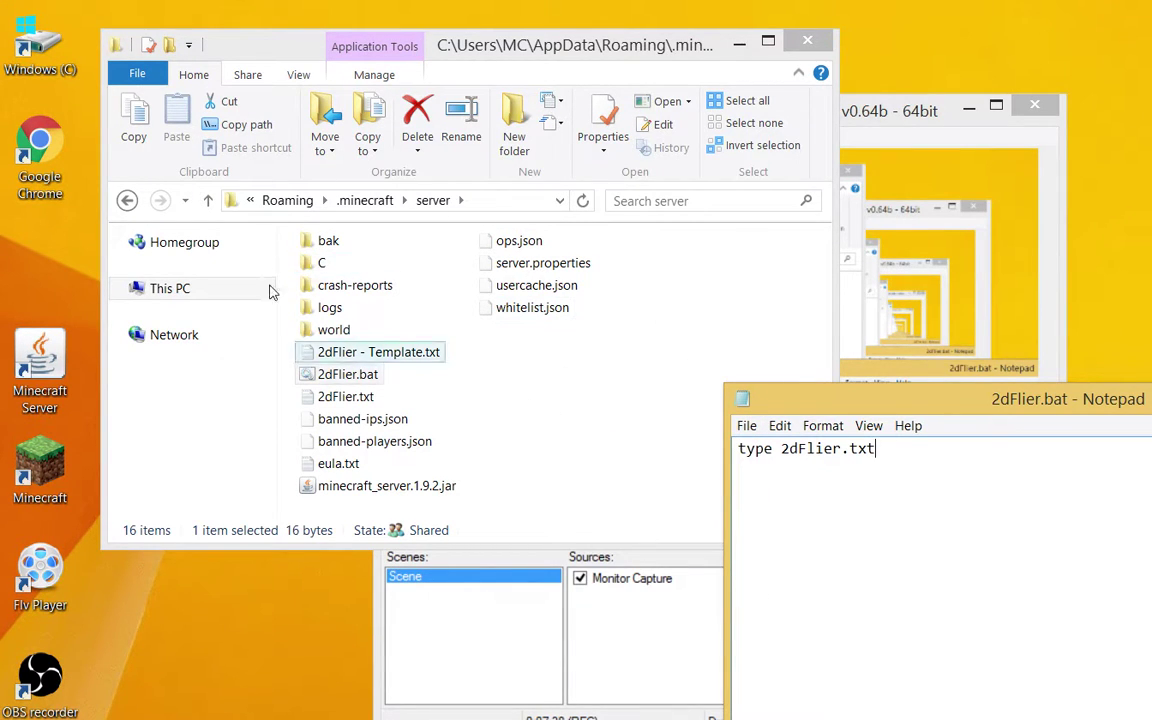
{"action": "key", "text": "Down"}
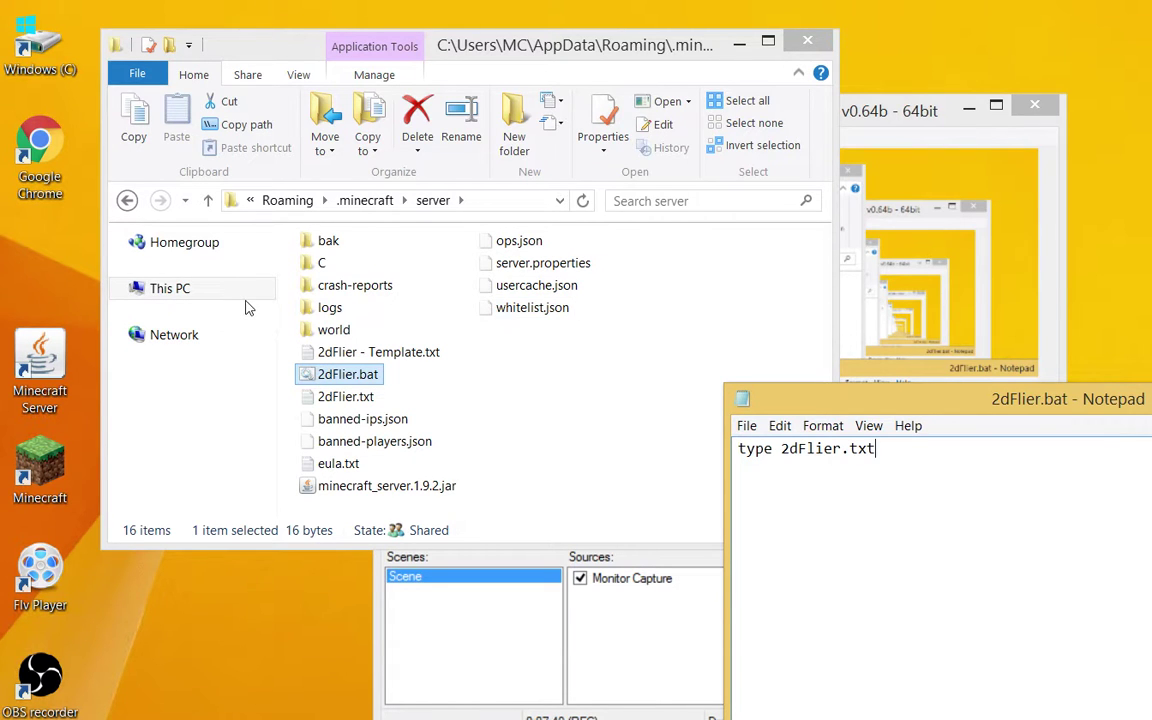
{"action": "left_click", "coordinate": [251, 308]}
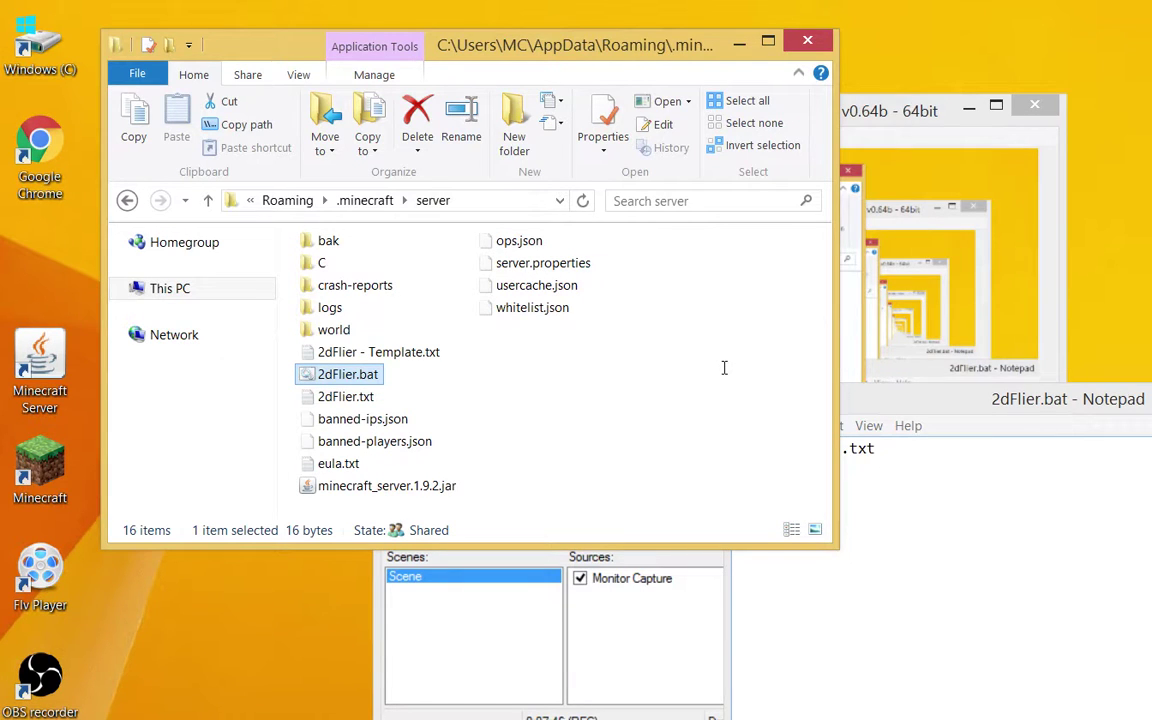
Add a PAUSE line below type 2dFlier.txt in 2dFlier.bat and save the file.
{"action": "key", "text": "alt+Tab"}
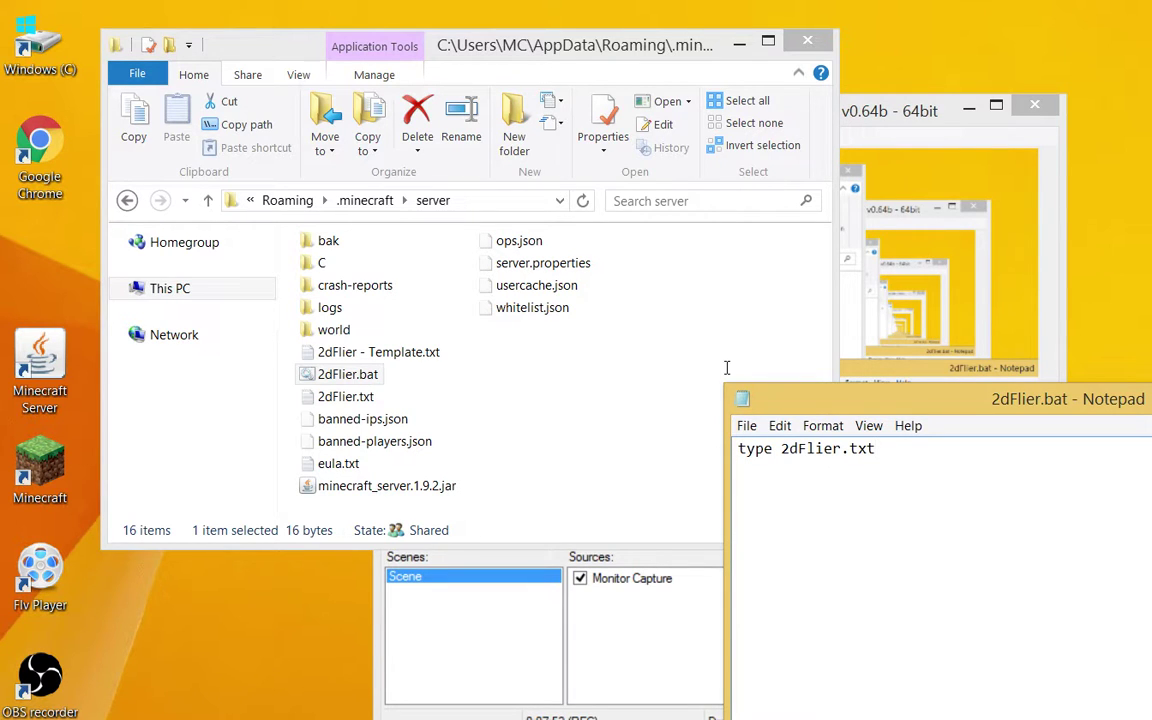
{"action": "type", "text": "PU"}
{"action": "key", "text": "BackSpace"}
{"action": "type", "text": "AUSE"}
{"action": "key", "text": "alt+f"}
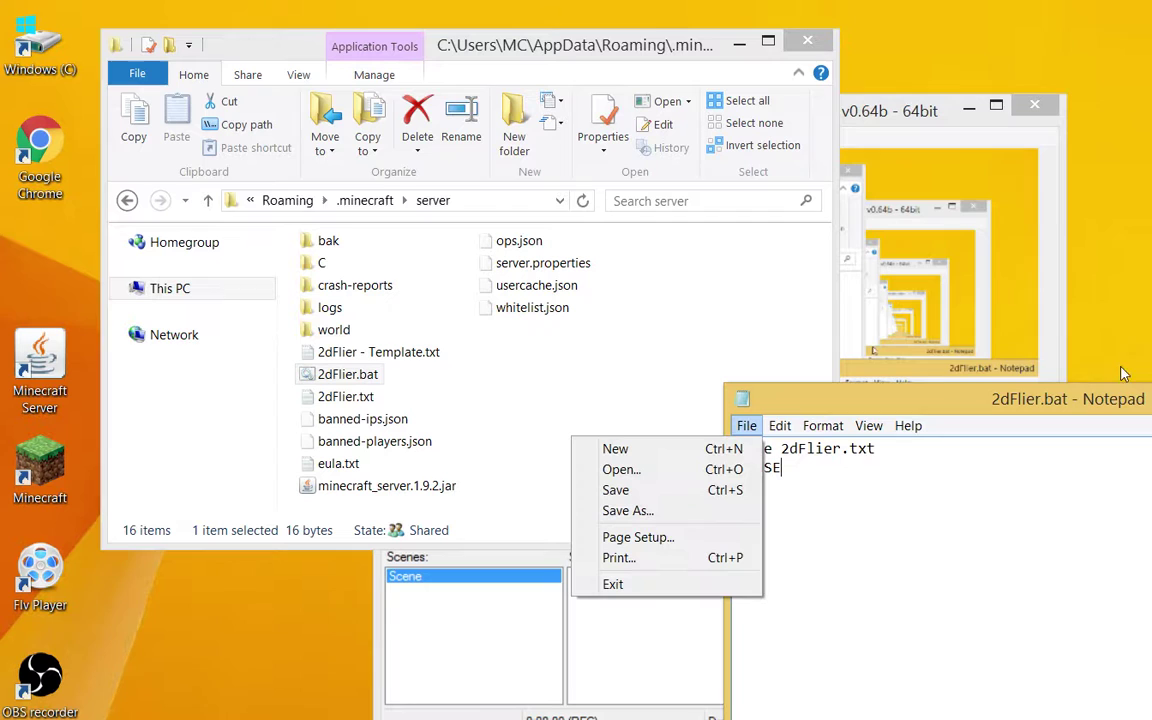
{"action": "key", "text": "Up"}
{"action": "key", "text": "Up"}
{"action": "key", "text": "Up"}
{"action": "key", "text": "Up"}
{"action": "key", "text": "Up"}
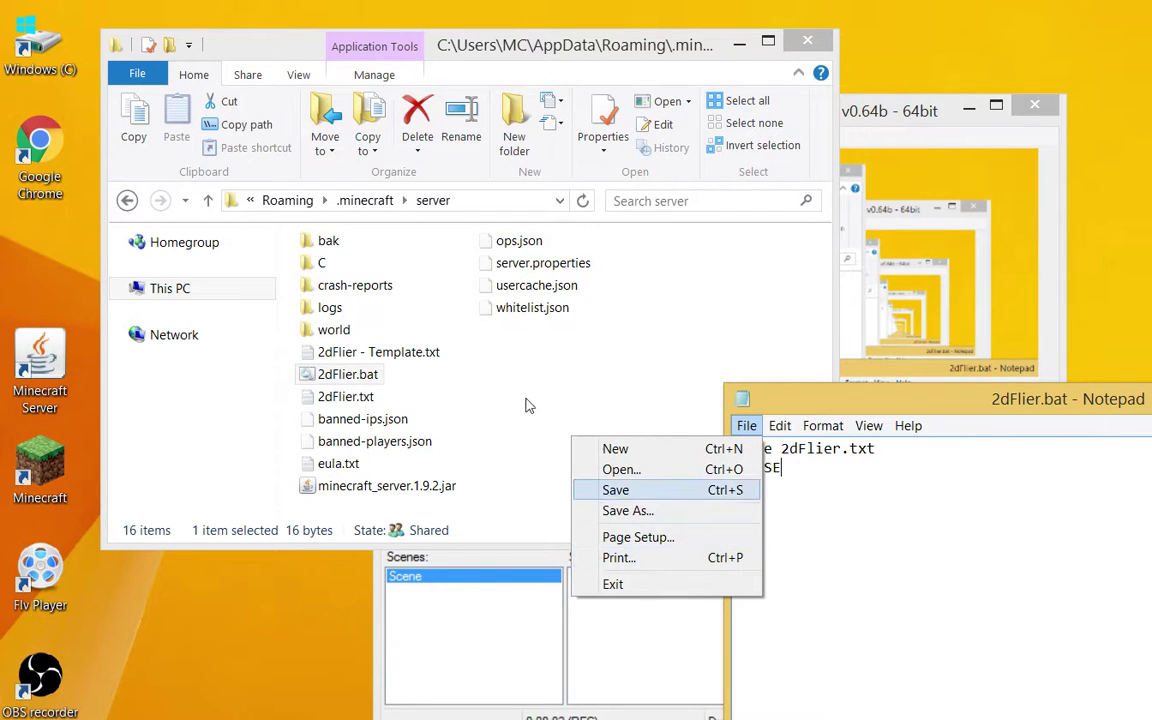
{"action": "key", "text": "Return"}
Run 2dFlier.bat, mark the printed java launch line and Minecraft commands in the console output, and close the console.
{"action": "key", "text": "Return"}
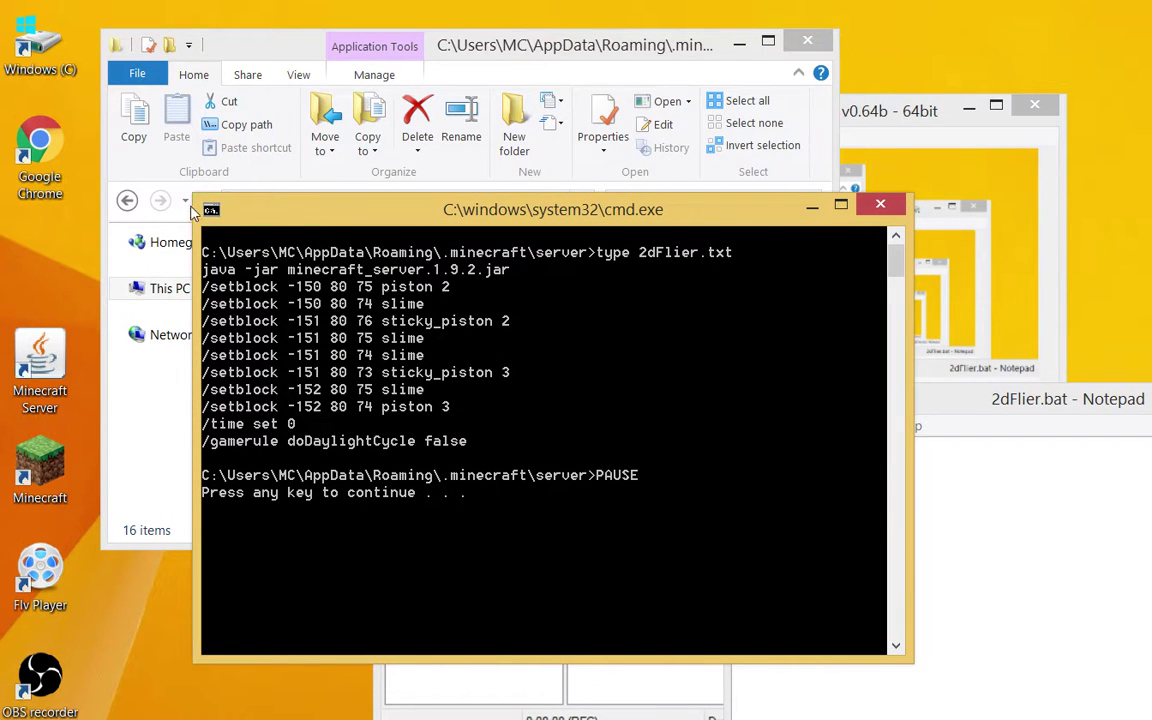
{"action": "right_click", "coordinate": [210, 268]}
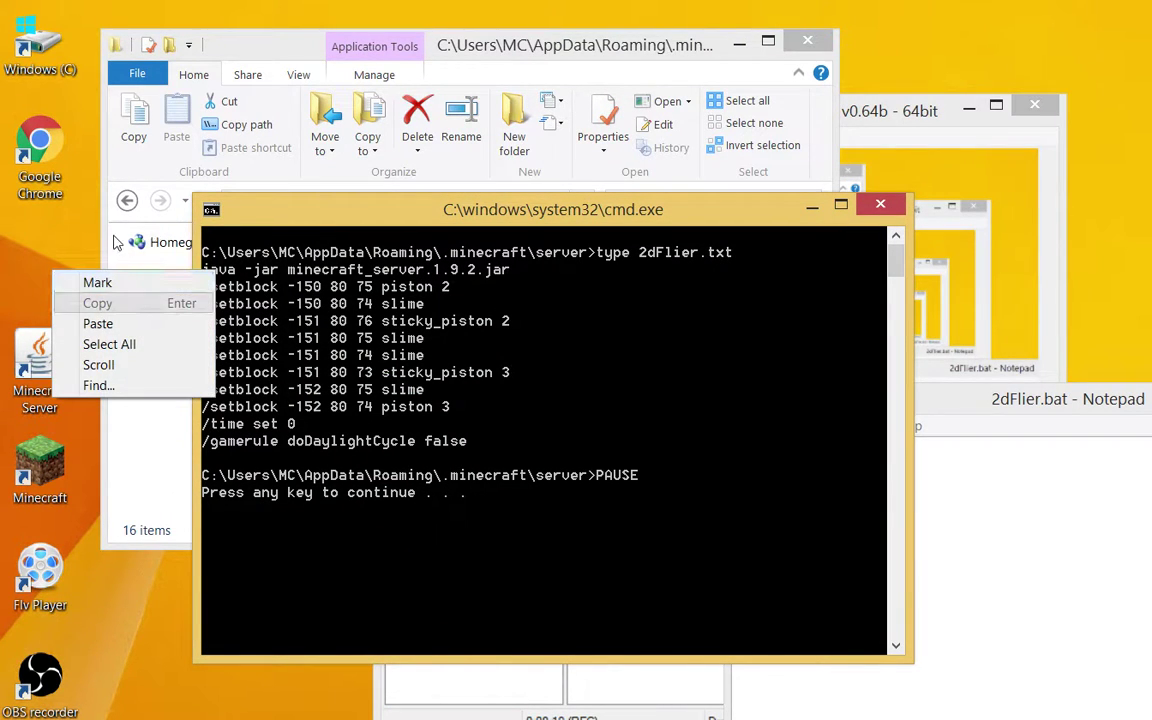
{"action": "key", "text": "Return"}
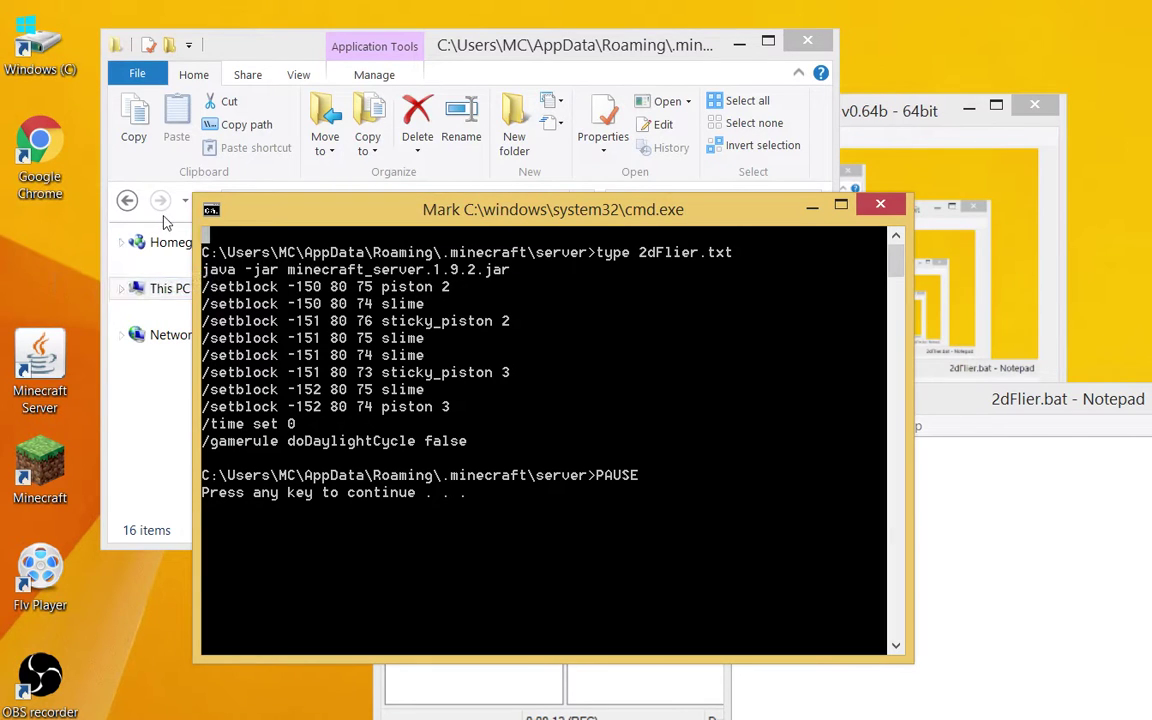
{"action": "key", "text": "Down"}
{"action": "key", "text": "Down"}
{"action": "key", "text": "shift+Right"}
{"action": "key", "text": "shift+Right"}
{"action": "key", "text": "shift+Right"}
{"action": "key", "text": "shift+Right"}
{"action": "key", "text": "shift+Right"}
{"action": "key", "text": "shift+Right"}
{"action": "key", "text": "shift+Right"}
{"action": "key", "text": "shift+Right"}
{"action": "key", "text": "shift+Right"}
{"action": "key", "text": "shift+Right"}
{"action": "key", "text": "shift+Right"}
{"action": "key", "text": "shift+Right"}
{"action": "key", "text": "shift+Right"}
{"action": "key", "text": "shift+Right"}
{"action": "key", "text": "shift+Right"}
{"action": "key", "text": "shift+Right"}
{"action": "key", "text": "shift+Right"}
{"action": "key", "text": "shift+Right"}
{"action": "key", "text": "shift+Right"}
{"action": "key", "text": "shift+Right"}
{"action": "key", "text": "shift+Right"}
{"action": "key", "text": "shift+Down"}
{"action": "key", "text": "shift+Down"}
{"action": "key", "text": "shift+Down"}
{"action": "key", "text": "shift+Down"}
{"action": "key", "text": "shift+Down"}
{"action": "key", "text": "shift+Down"}
{"action": "key", "text": "shift+Down"}
{"action": "key", "text": "shift+Down"}
{"action": "key", "text": "shift+Down"}
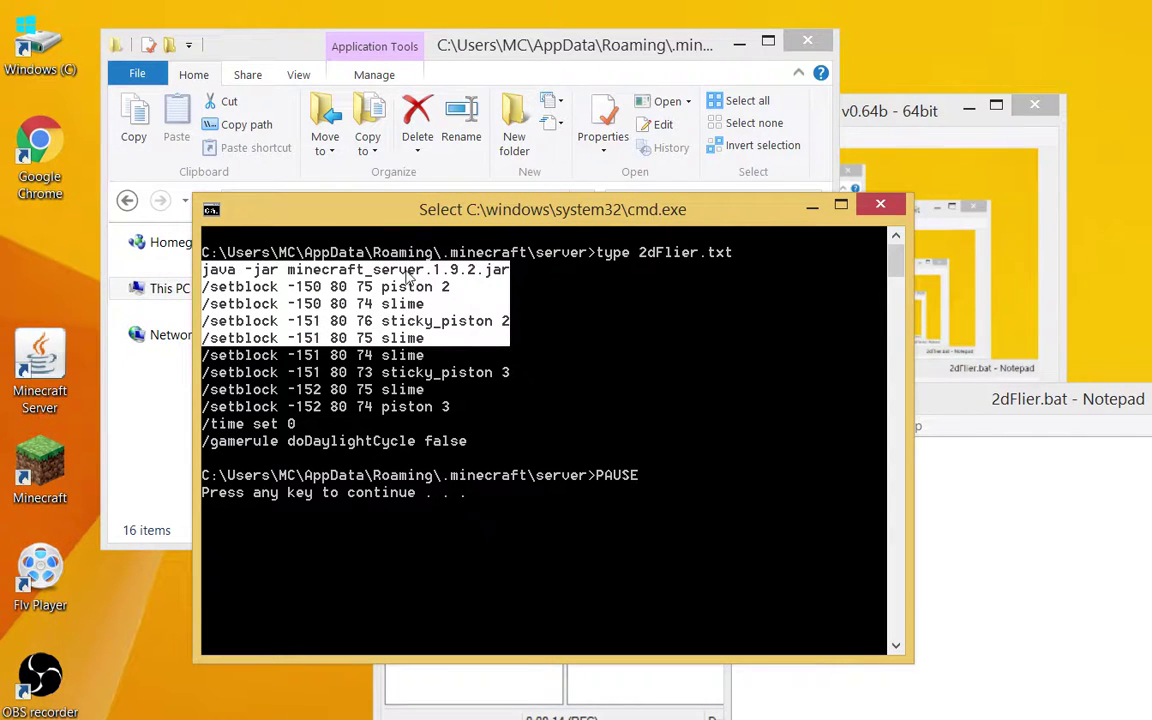
{"action": "scroll", "coordinate": [416, 337], "scroll_direction": "down", "scroll_amount": 2}
{"action": "key", "text": "shift+Down"}
{"action": "key", "text": "shift+Down"}
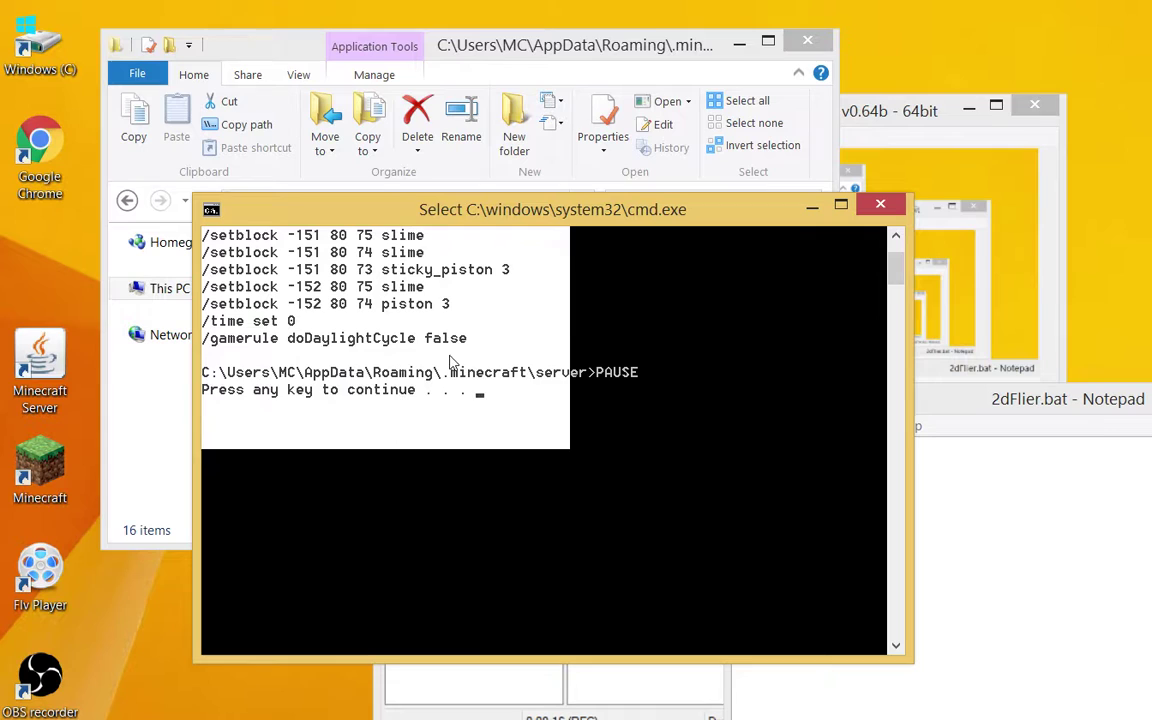
{"action": "key", "text": "shift+Right"}
{"action": "key", "text": "shift+Right"}
{"action": "key", "text": "shift+Right"}
{"action": "key", "text": "shift+Right"}
{"action": "key", "text": "shift+Up"}
{"action": "key", "text": "shift+Left"}
{"action": "key", "text": "shift+Left"}
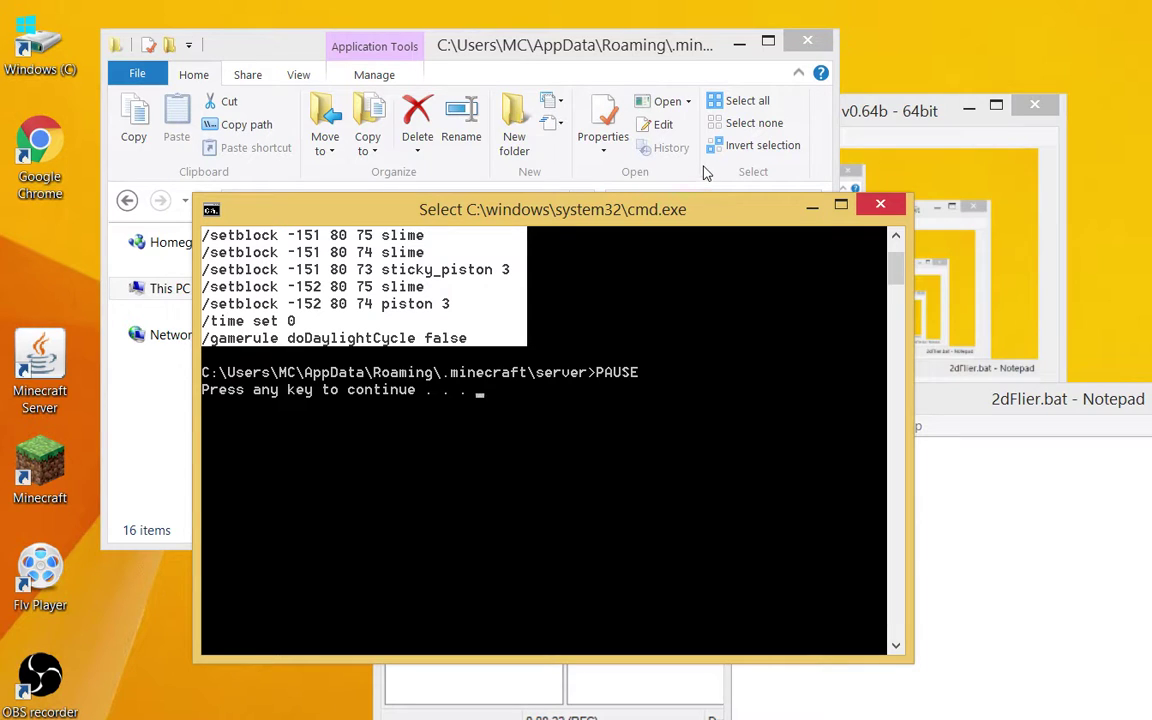
{"action": "left_click", "coordinate": [880, 205]}
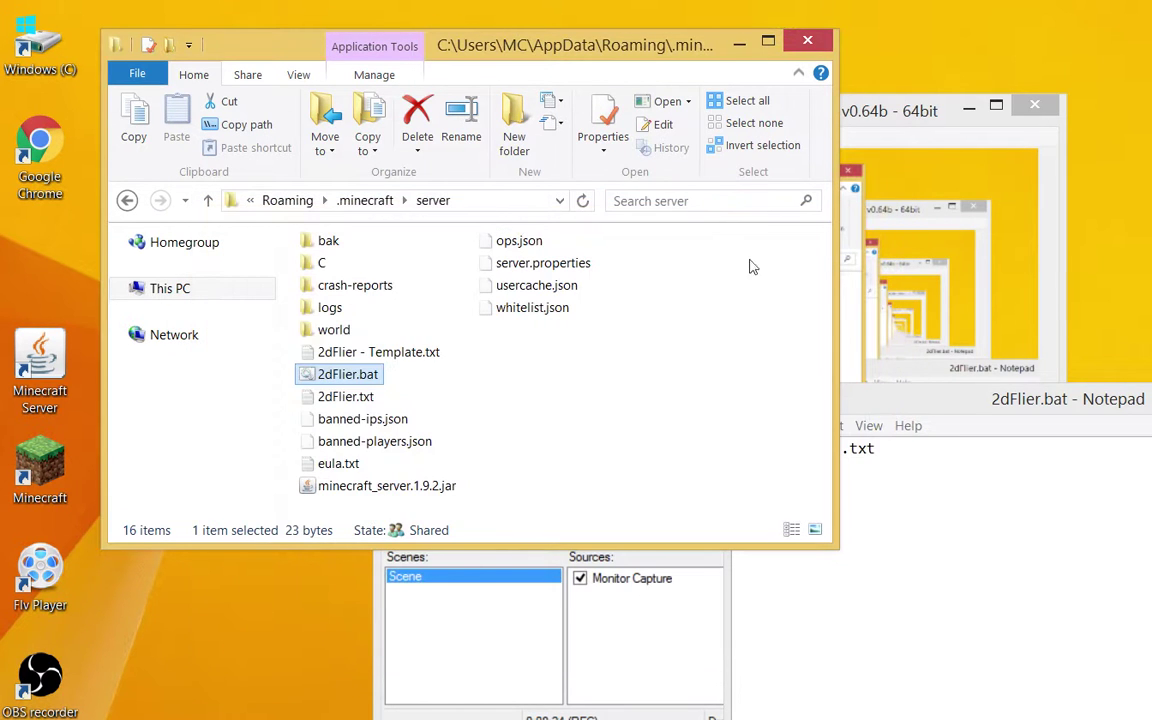
Restore | cmd after type 2dFlier.txt, remove the PAUSE line and save 2dFlier.bat.
{"action": "key", "text": "alt+Tab"}
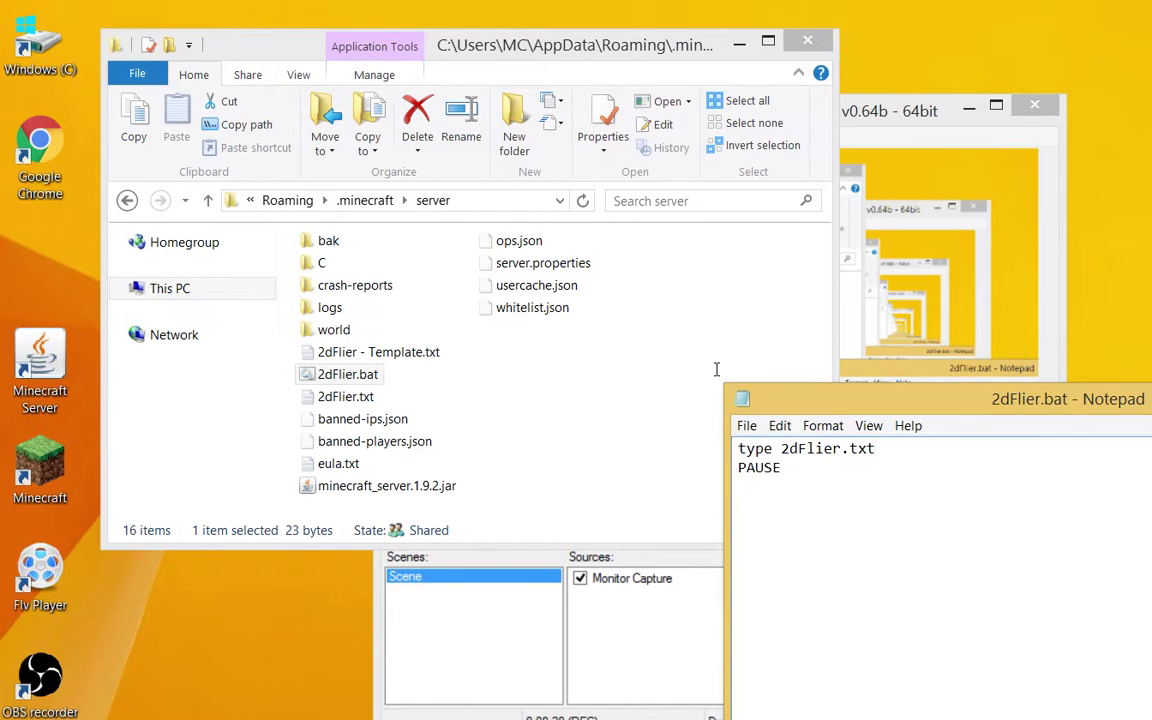
{"action": "type", "text": "| cmd"}
{"action": "key", "text": "Right"}
{"action": "key", "text": "shift+End"}
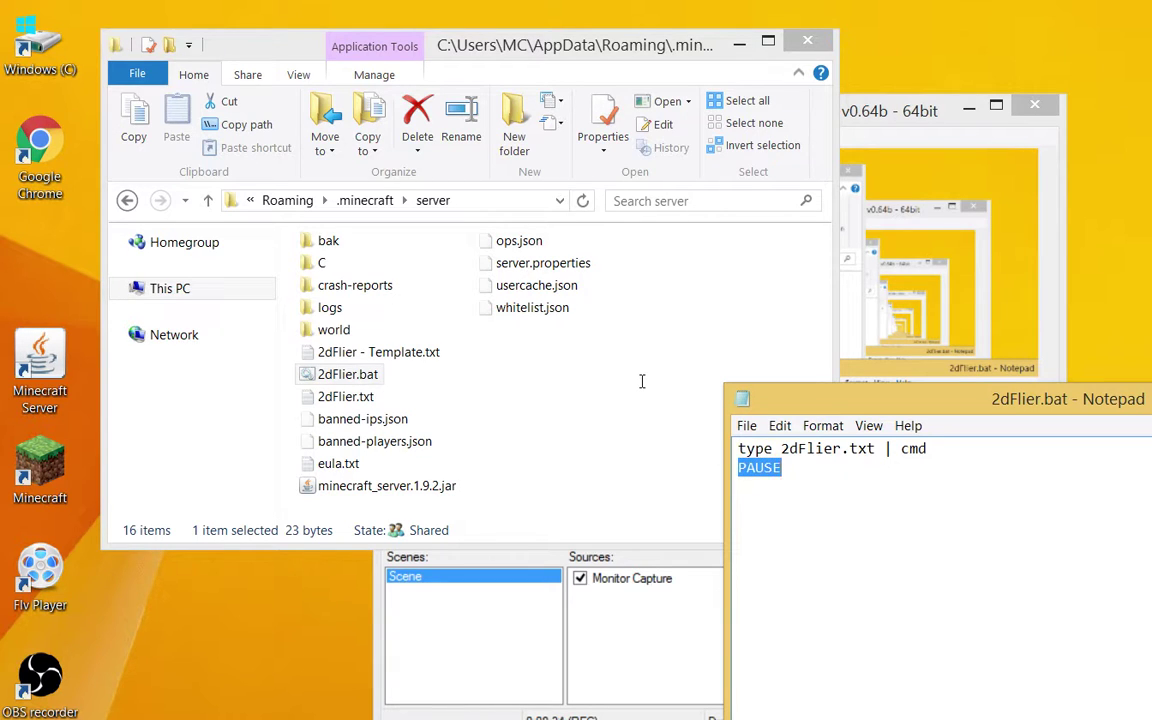
{"action": "key", "text": "Delete"}
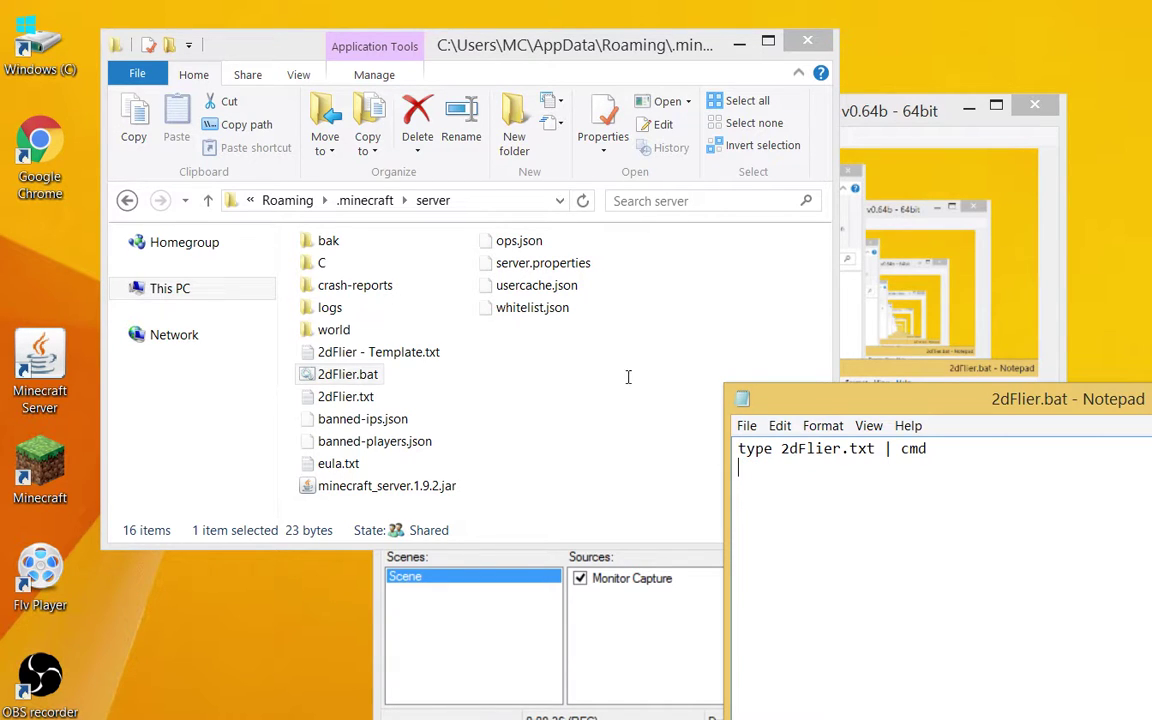
{"action": "key", "text": "alt+f"}
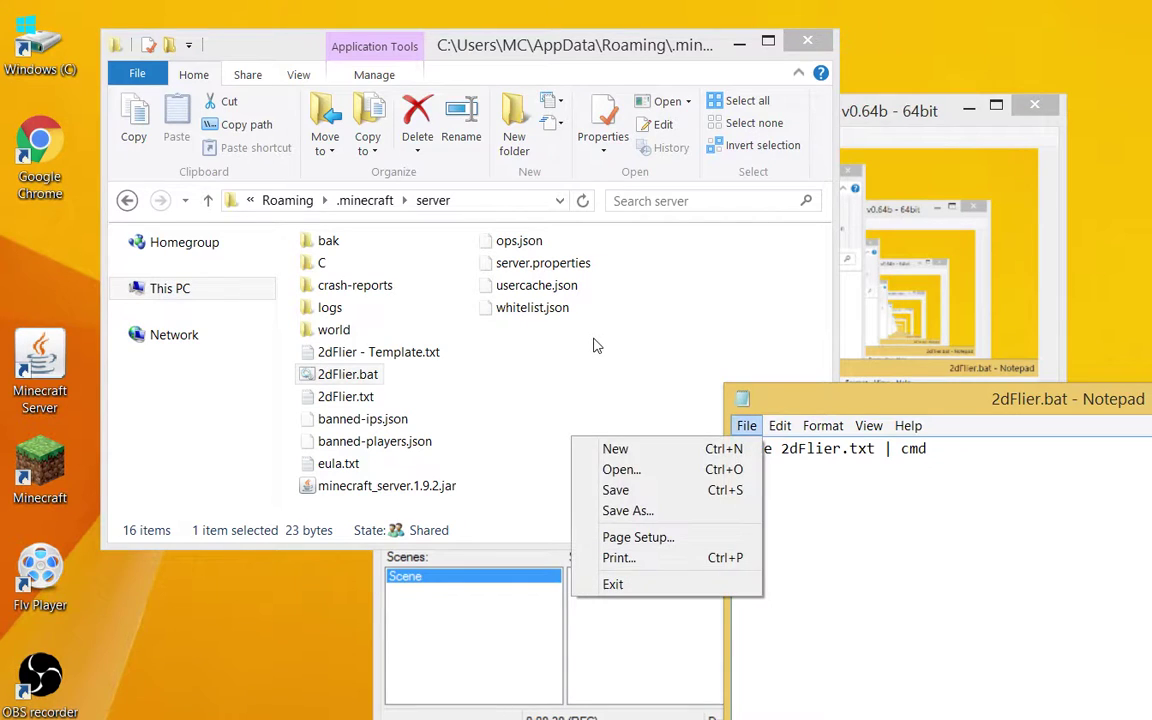
{"action": "key", "text": "Down"}
{"action": "key", "text": "Down"}
{"action": "key", "text": "Return"}
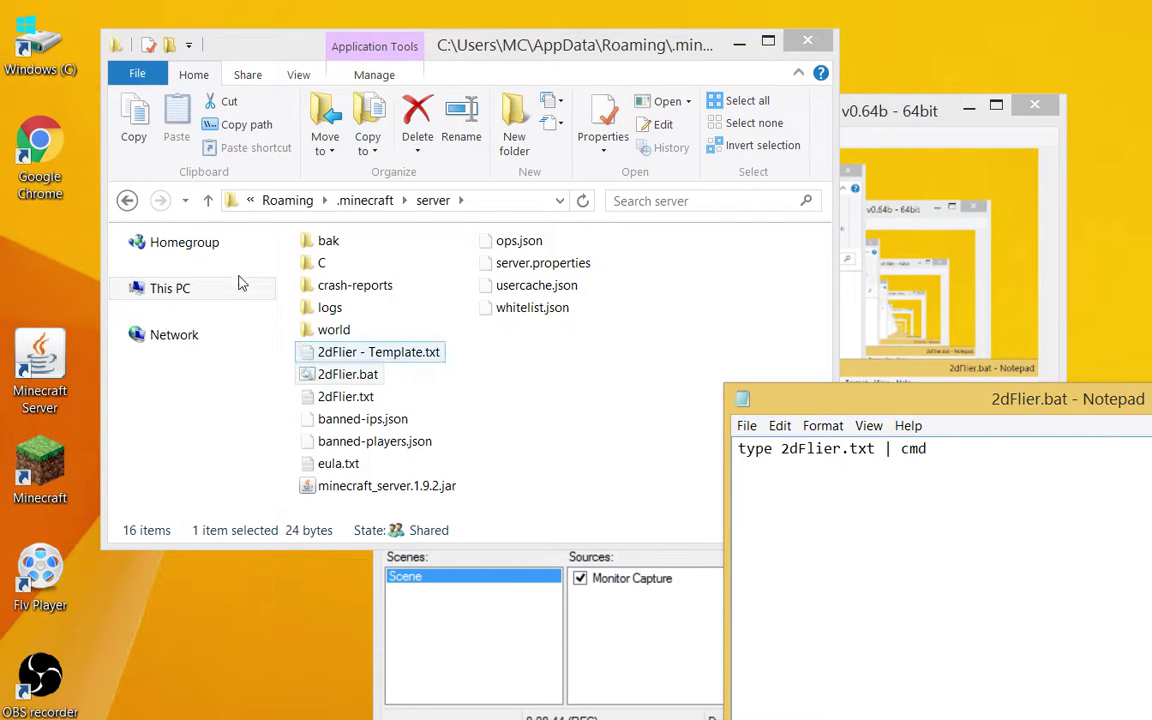
Run 2dFlier.bat to start the Minecraft server and move the Minecraft server window lower, over the console.
{"action": "left_click", "coordinate": [240, 312]}
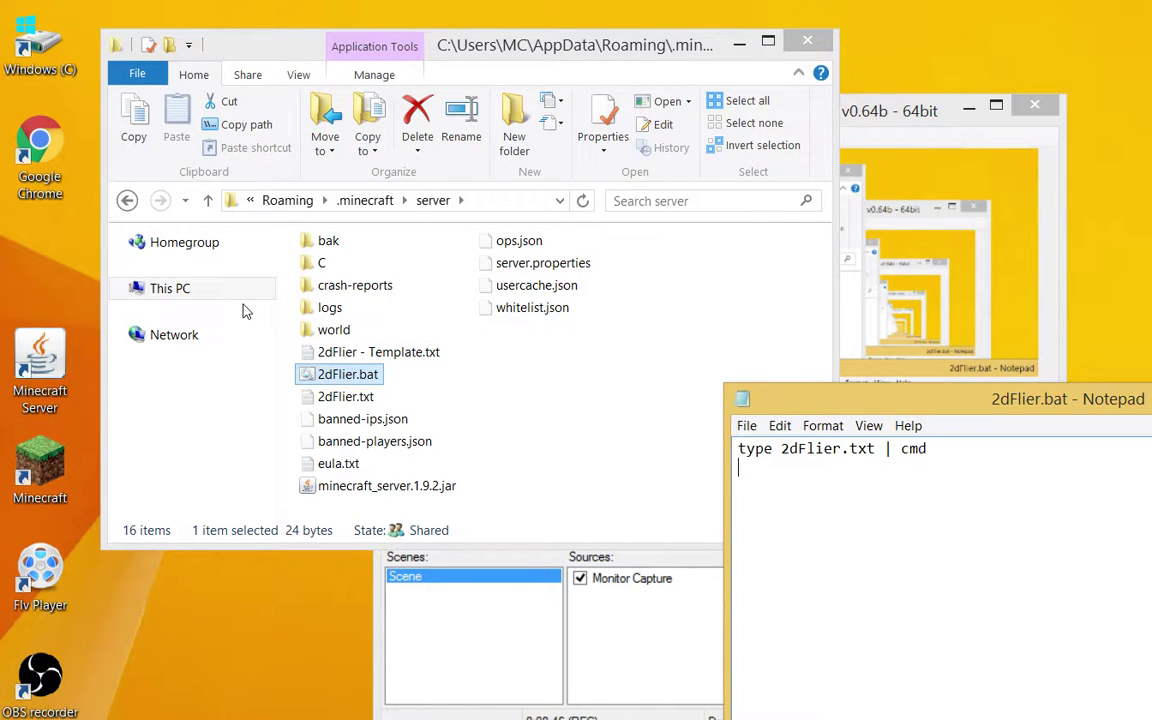
{"action": "key", "text": "Return"}
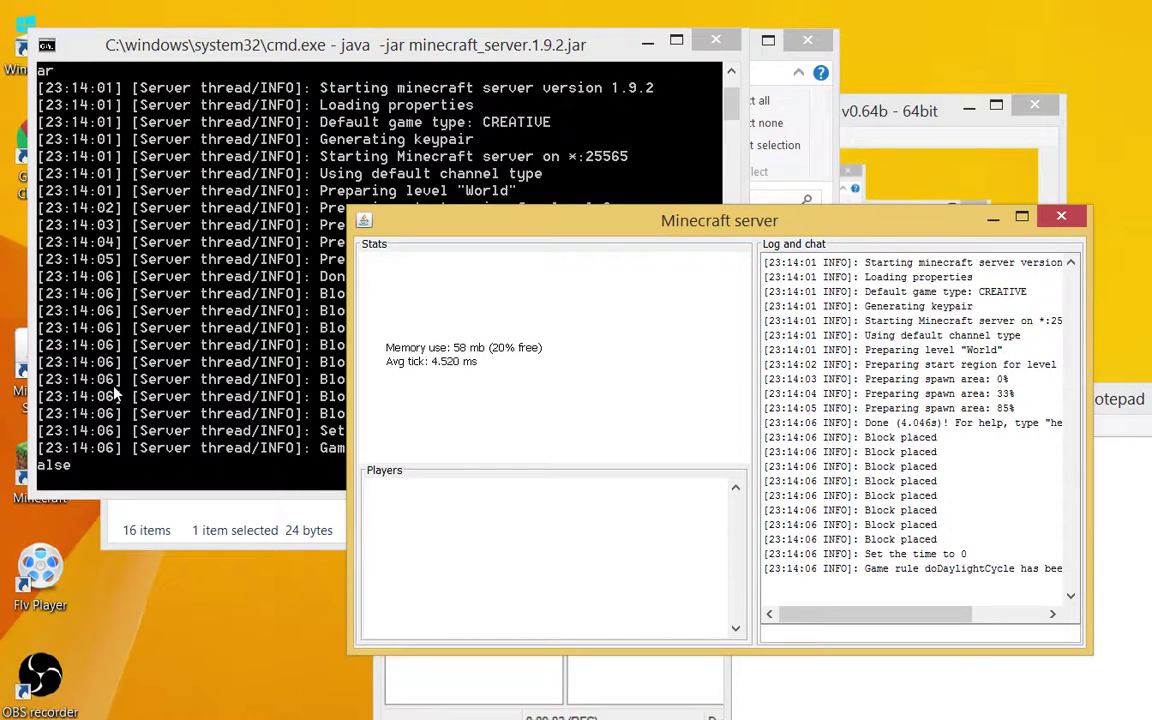
{"action": "key", "text": "alt+Tab"}
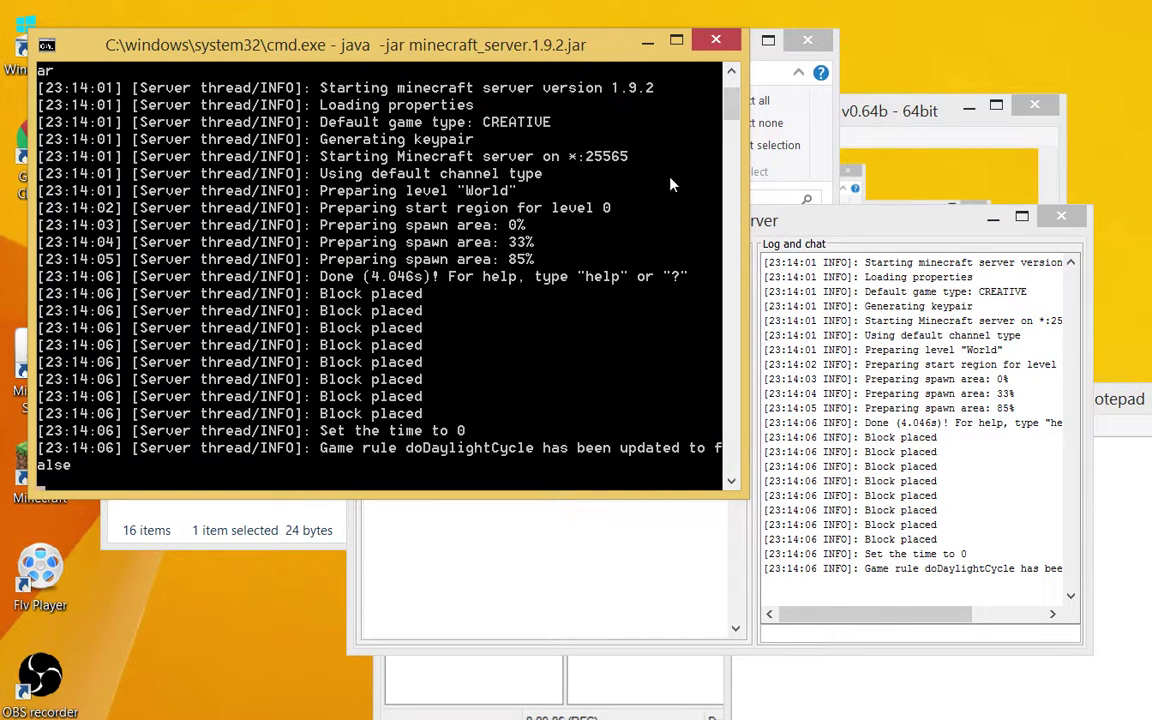
{"action": "key", "text": "alt+Tab"}
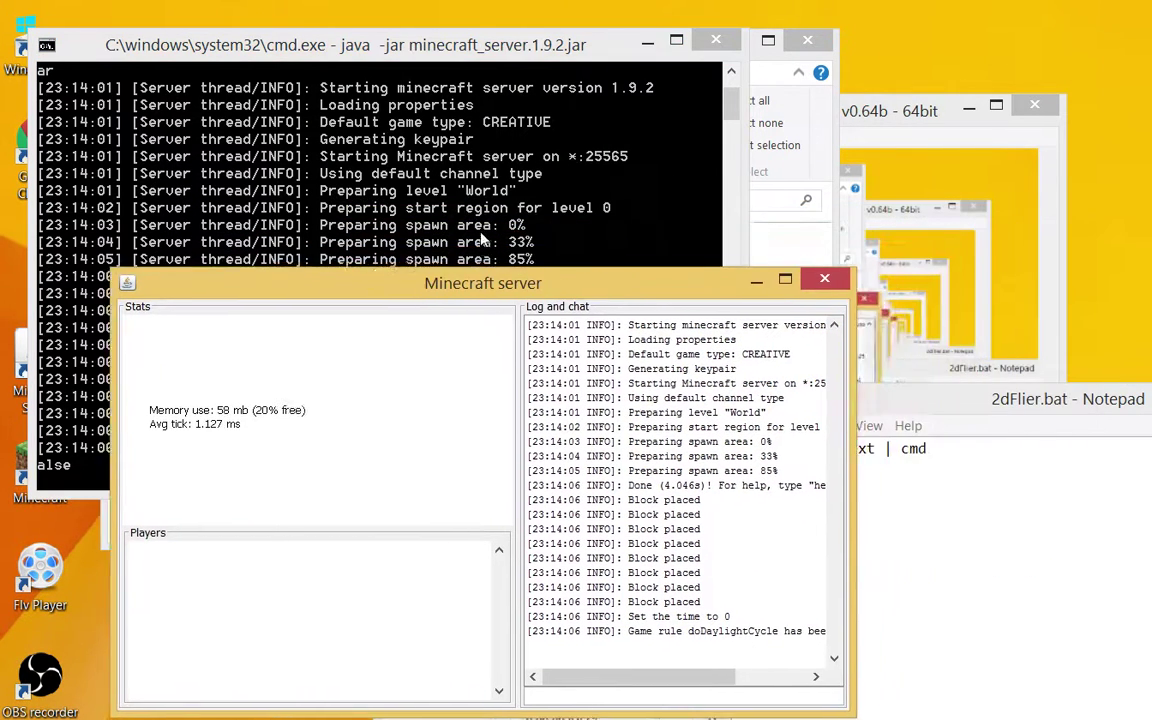
{"action": "left_click_drag", "start_coordinate": [482, 238], "coordinate": [448, 243]}
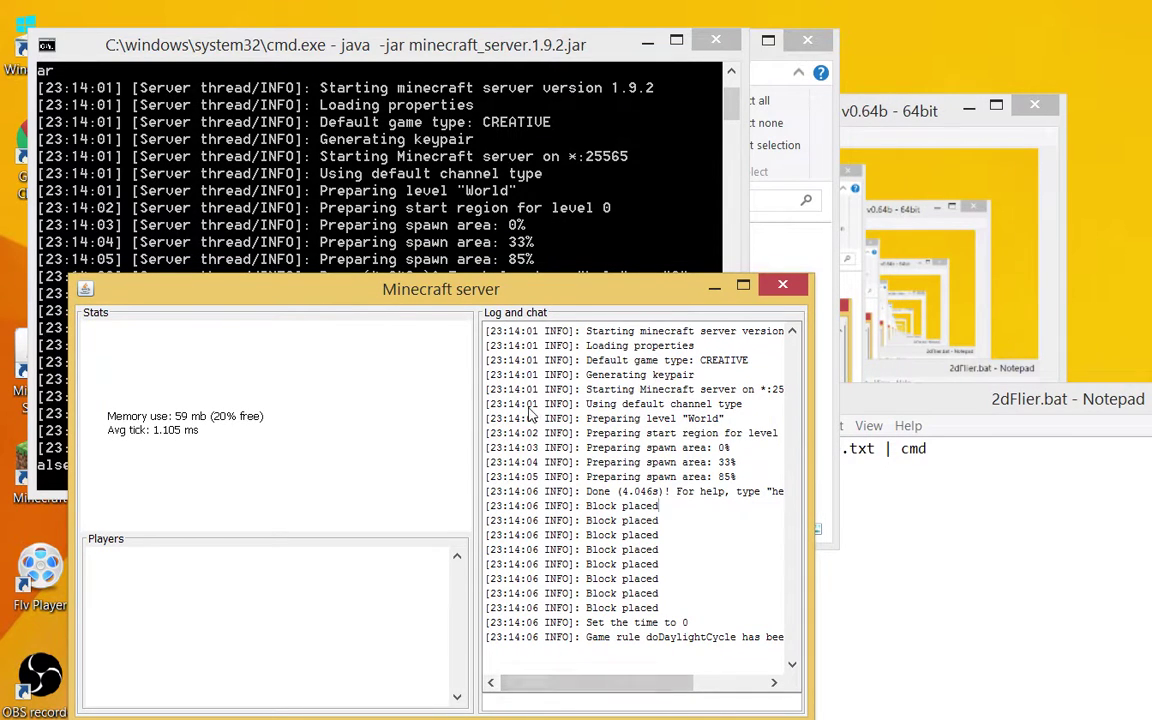
Review the Block placed entries in the server log alongside the 2dFlier.bat command and the java console.
{"action": "key", "text": "Tab"}
{"action": "key", "text": "Tab"}
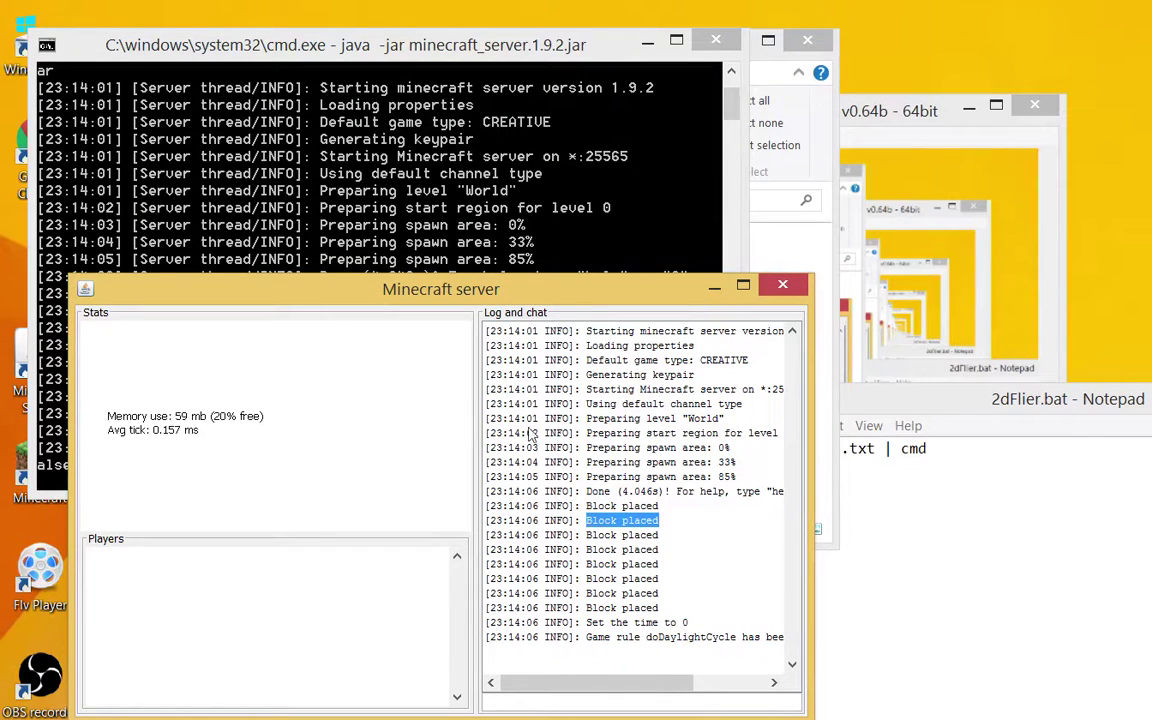
{"action": "key", "text": "Tab"}
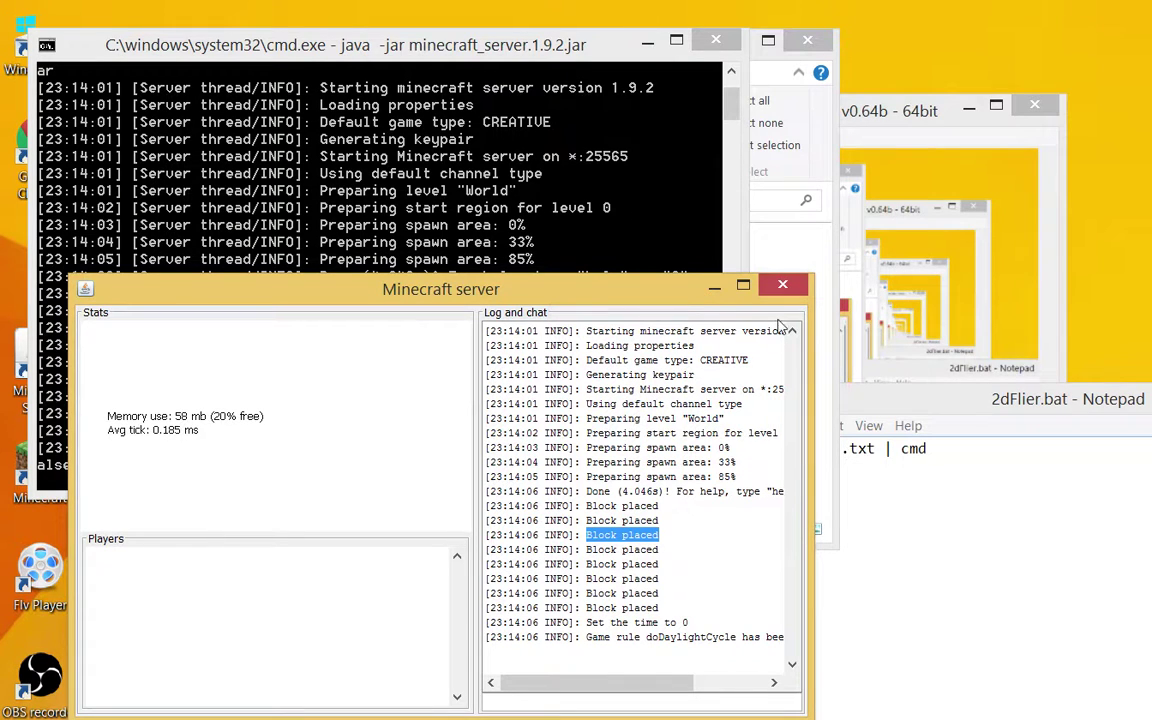
{"action": "key", "text": "alt+Tab"}
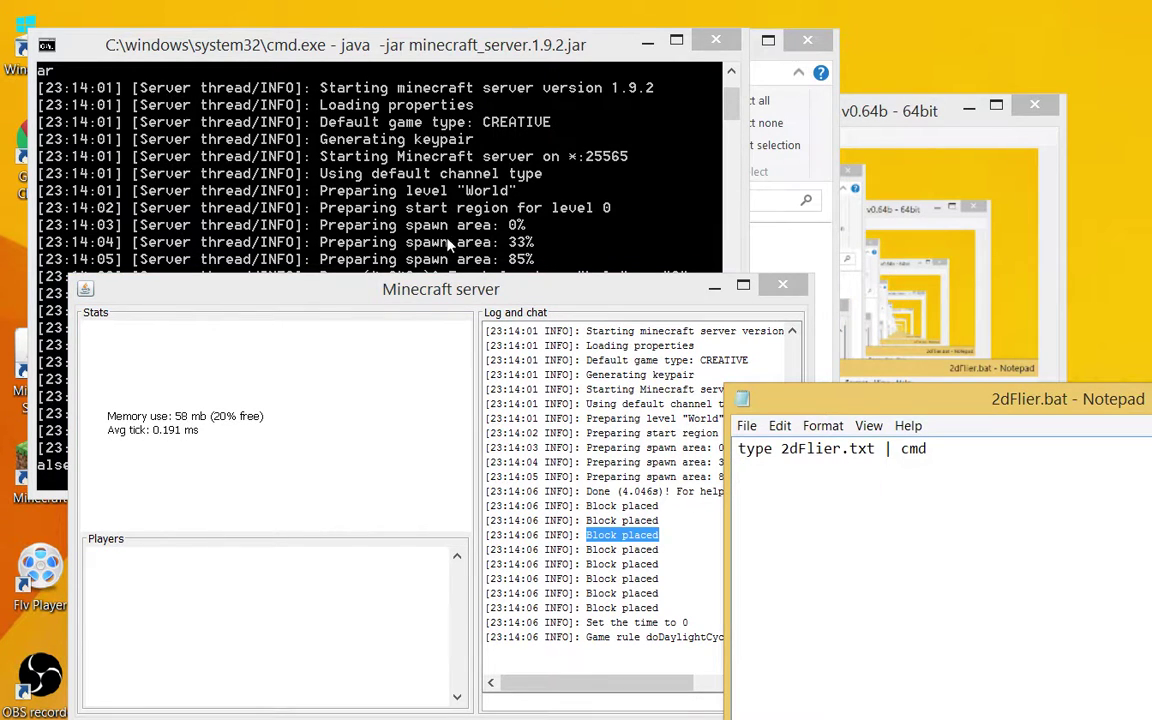
{"action": "key", "text": "alt+Tab"}
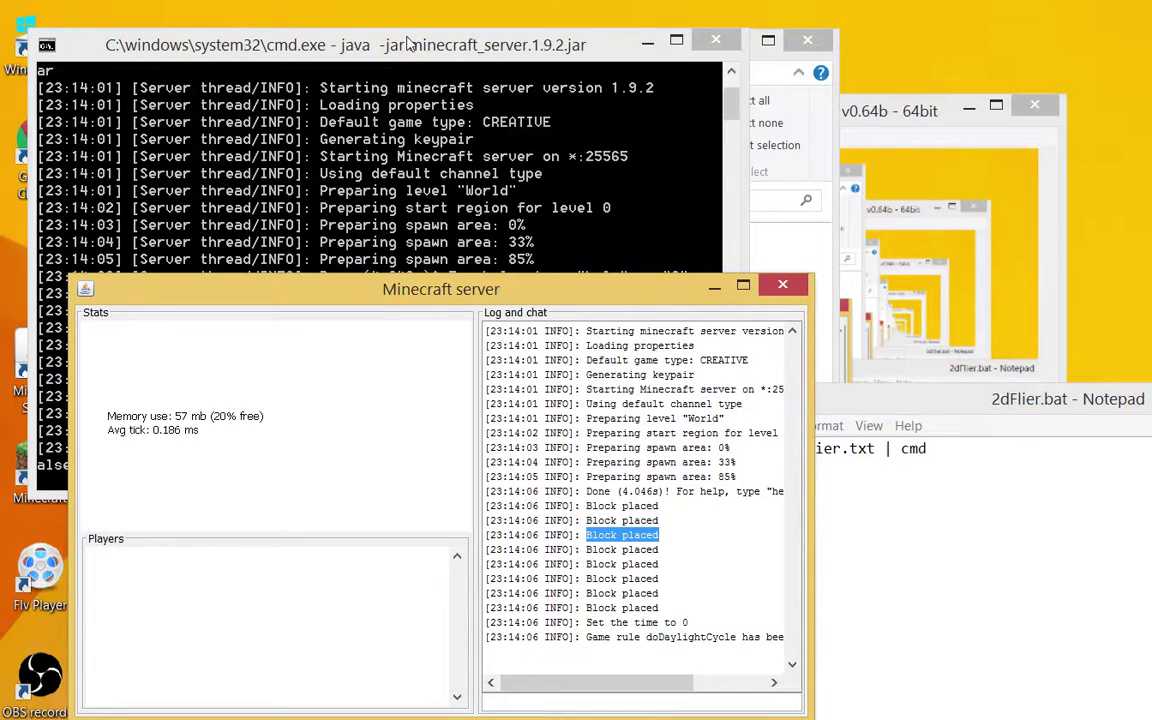
{"action": "left_click", "coordinate": [370, 44]}
{"action": "left_click", "coordinate": [411, 600]}
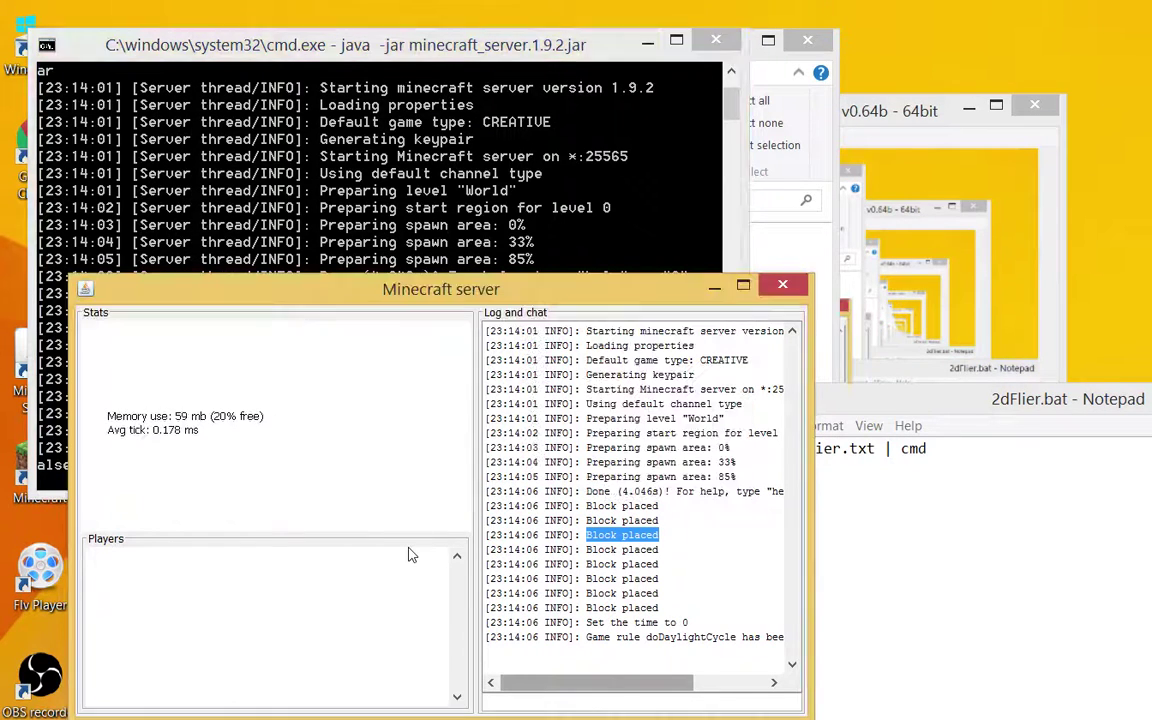
Highlight further Block placed entries and the Set the time to 0 entry in the Minecraft server log.
{"action": "left_click_drag", "start_coordinate": [659, 549], "coordinate": [570, 549]}
{"action": "left_click_drag", "start_coordinate": [659, 564], "coordinate": [586, 564]}
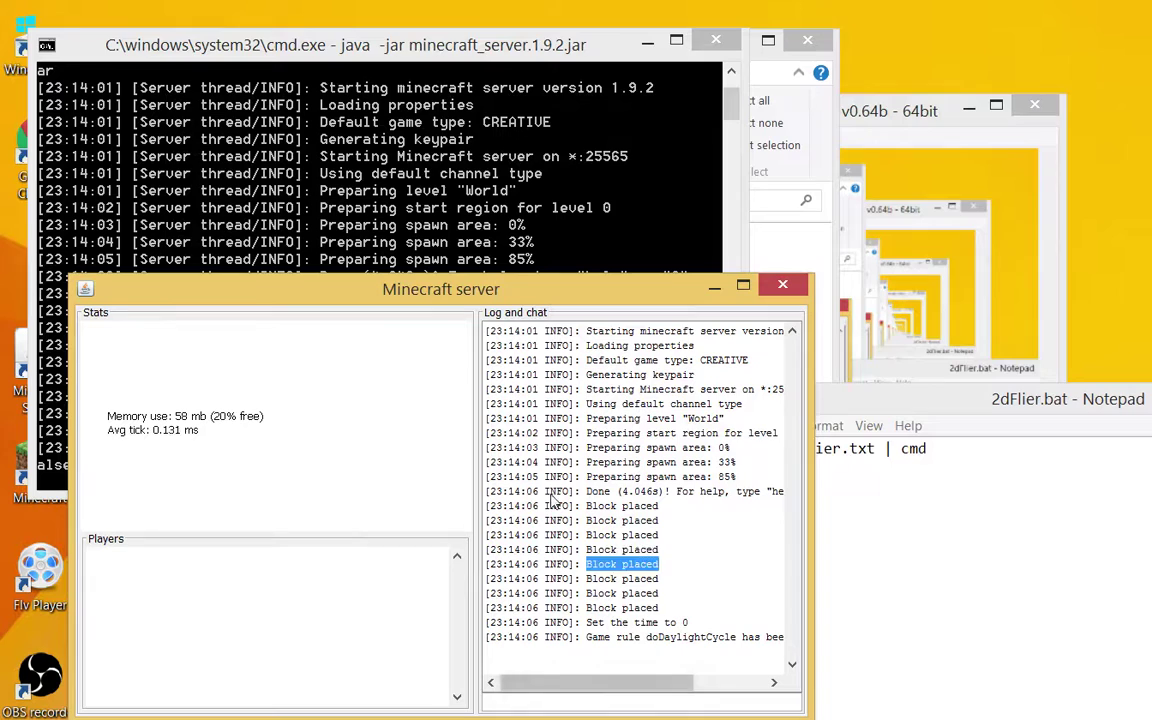
{"action": "left_click_drag", "start_coordinate": [689, 622], "coordinate": [586, 622]}
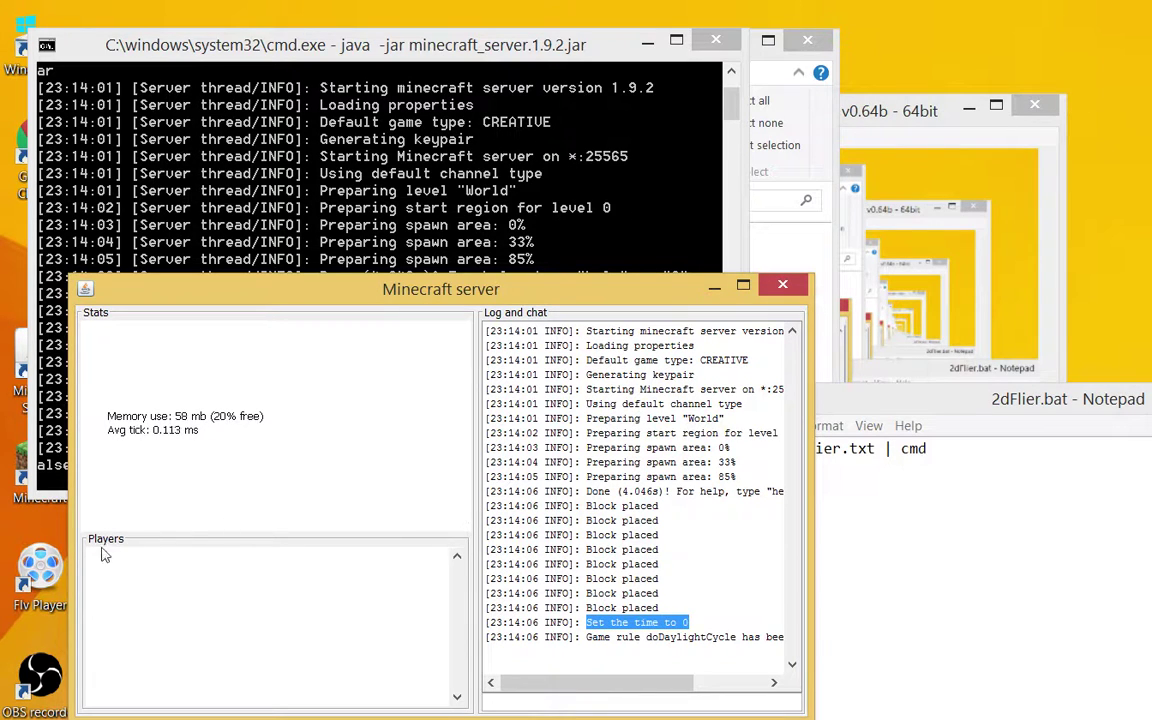
Switch to the Minecraft Launcher, start the Minecraft 1.9.2 client and join the multiplayer server named Local Server.
{"action": "double_click", "coordinate": [13, 371]}
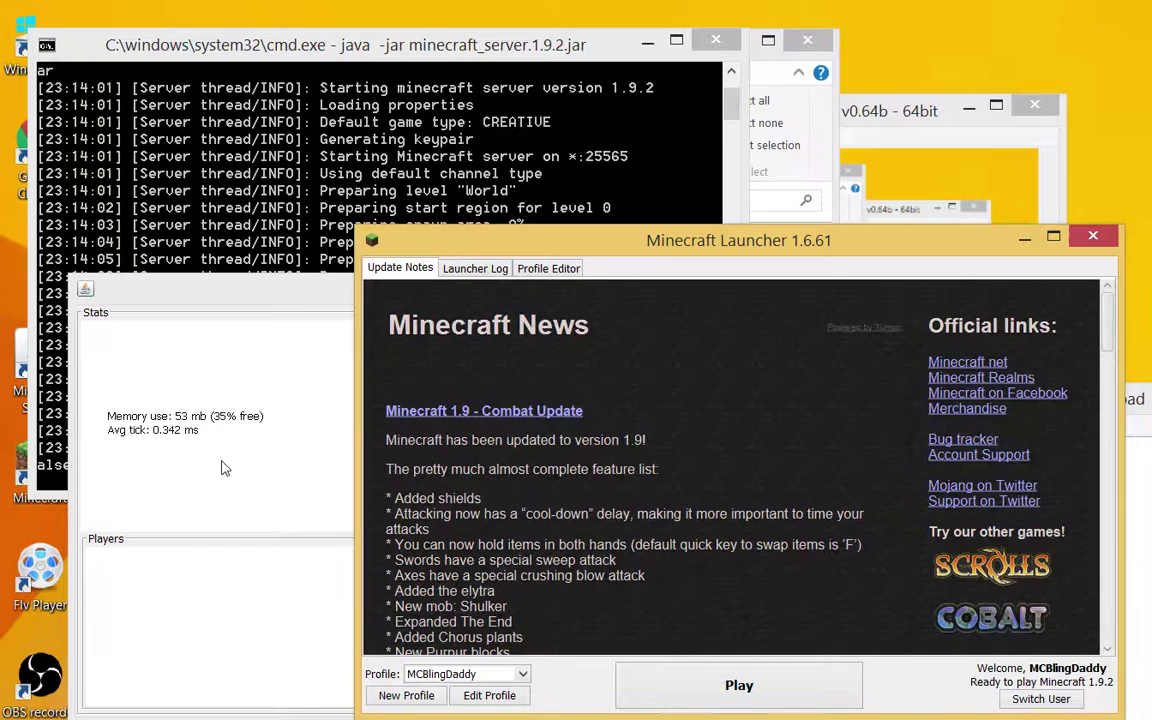
{"action": "key", "text": "Return"}
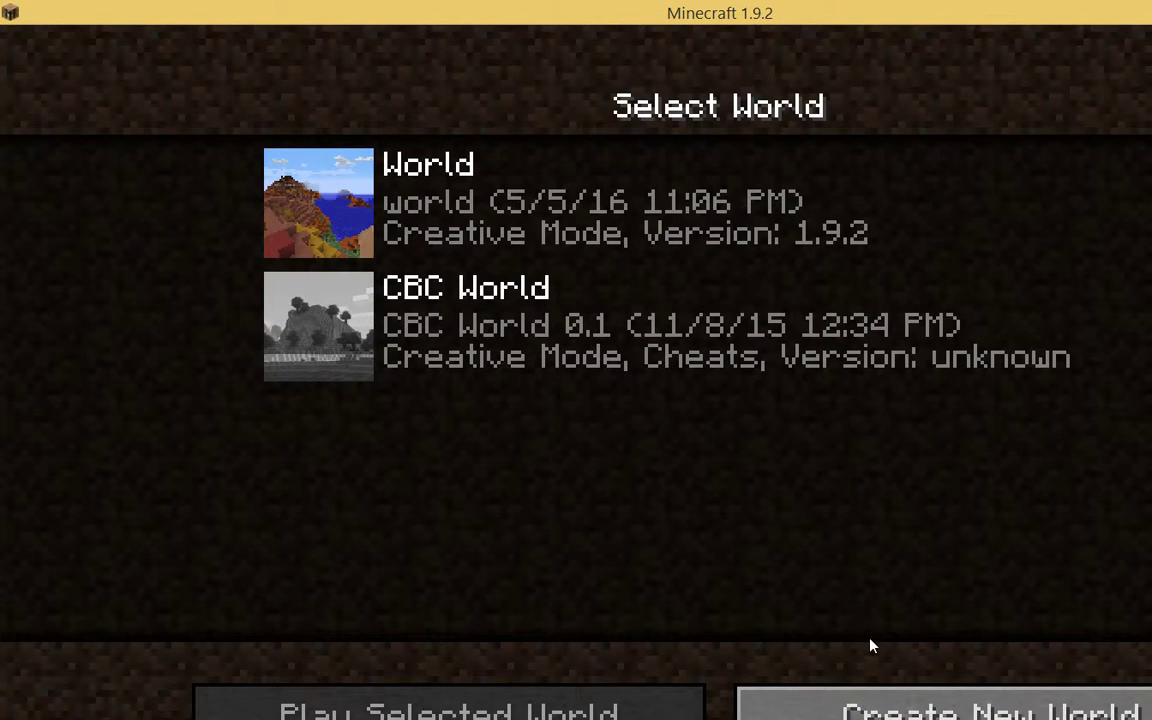
{"action": "key", "text": "Escape"}
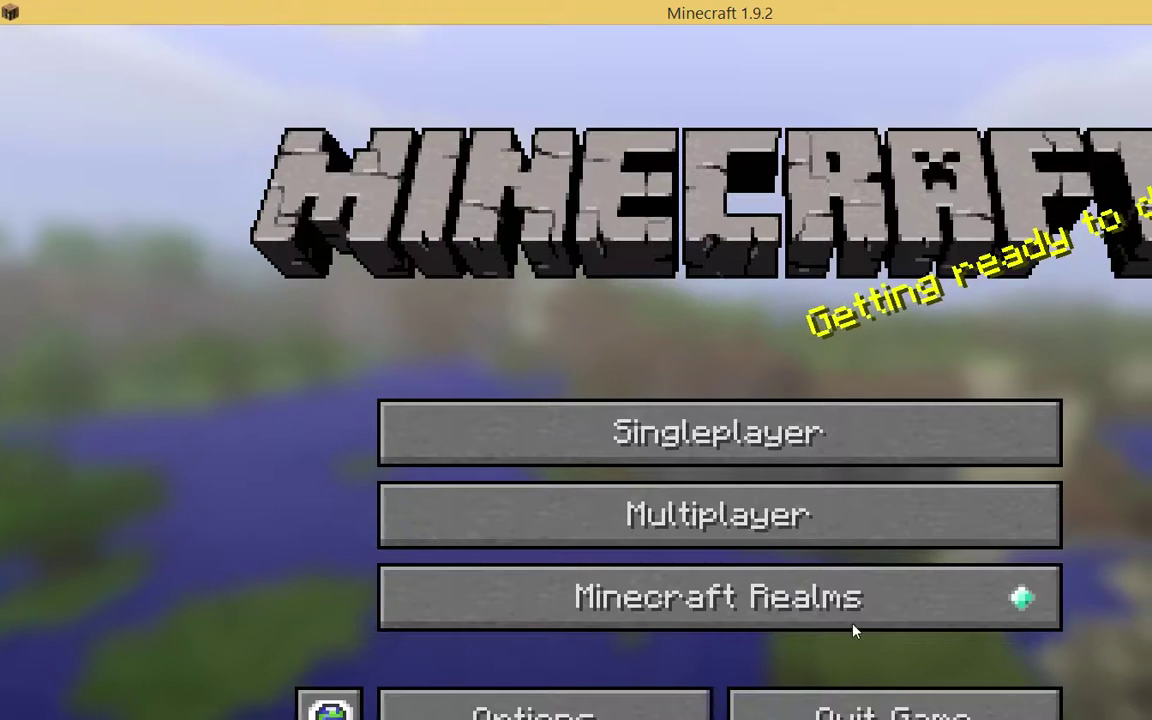
{"action": "left_click", "coordinate": [510, 427]}
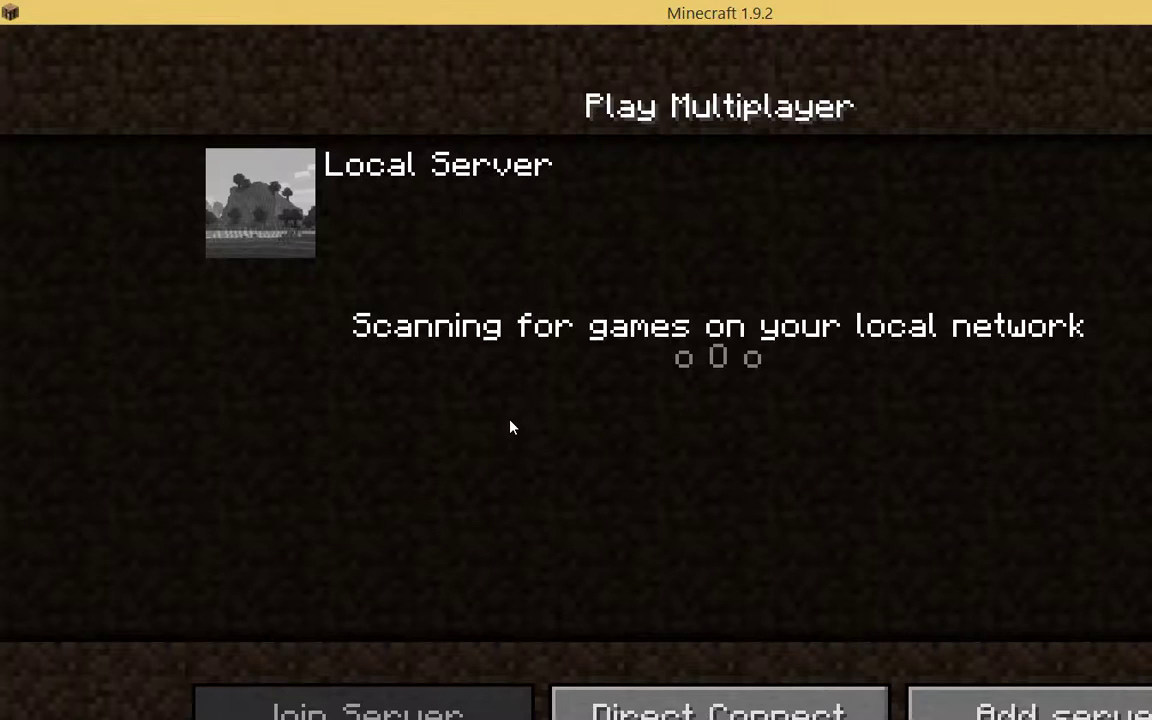
{"action": "mouse_move", "coordinate": [196, 168]}
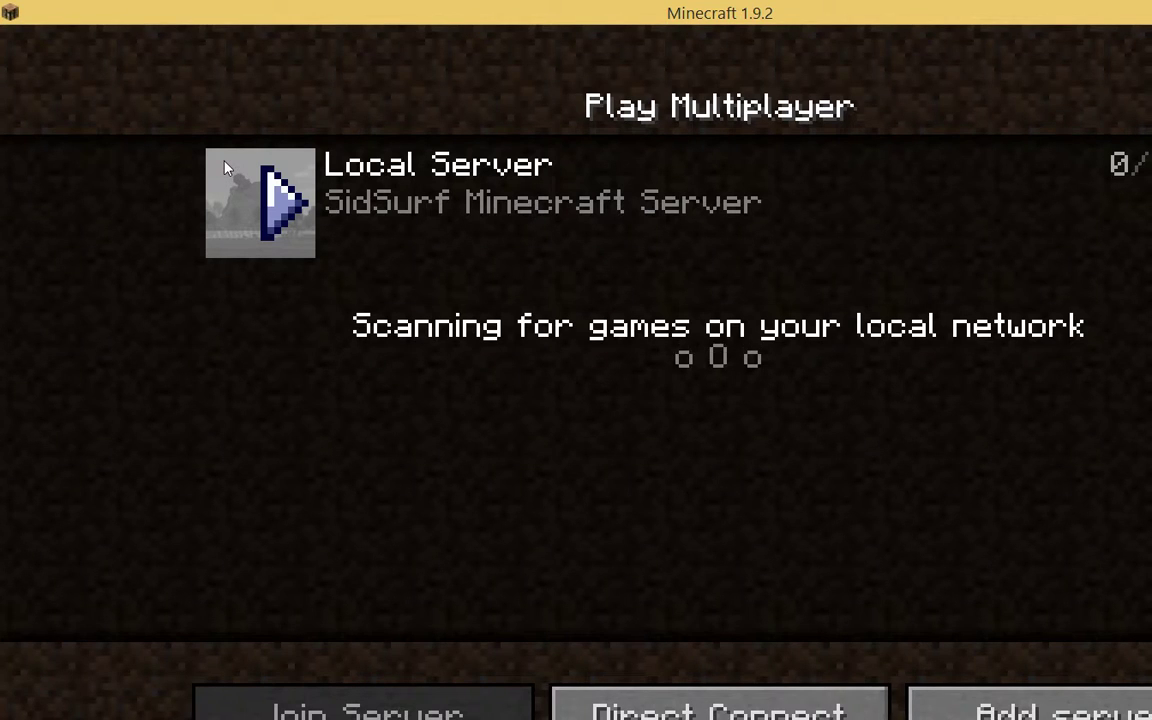
{"action": "left_click", "coordinate": [226, 168]}
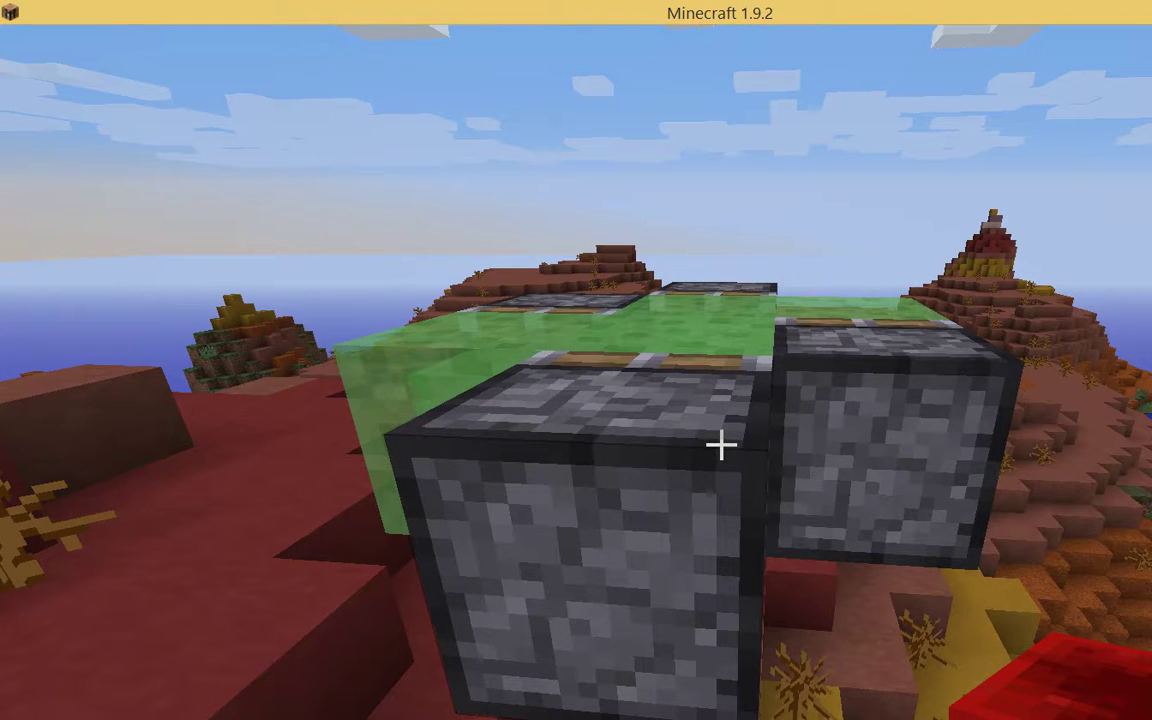
Show the debug overlay with coordinates and place a redstone block on the slime-block flying machine to set it moving.
{"action": "key", "text": "F3"}
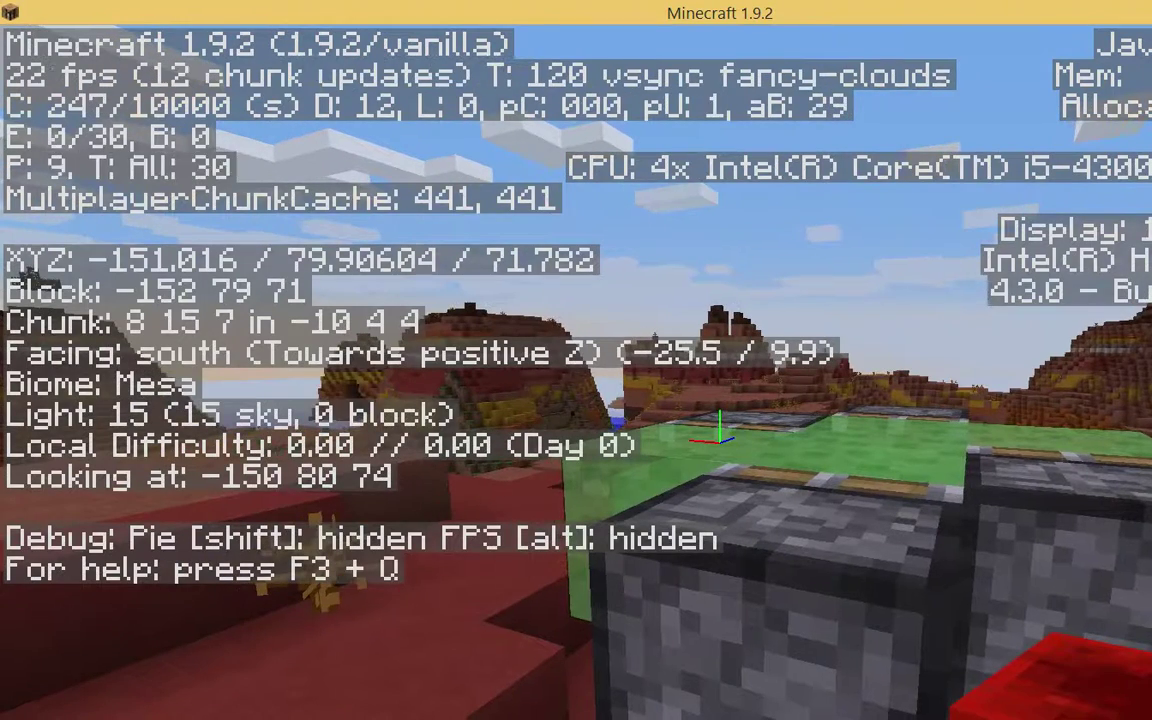
{"action": "right_click", "coordinate": [720, 432]}
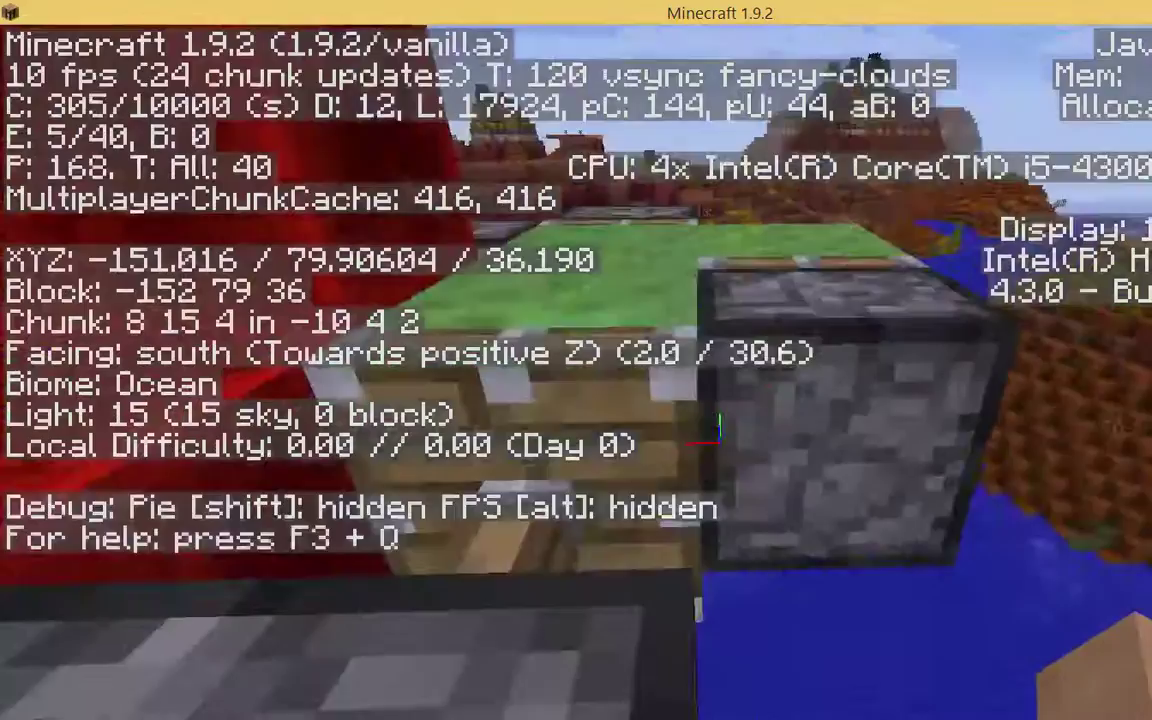
{"action": "scroll", "coordinate": [576, 370], "scroll_direction": "down", "scroll_amount": 1}
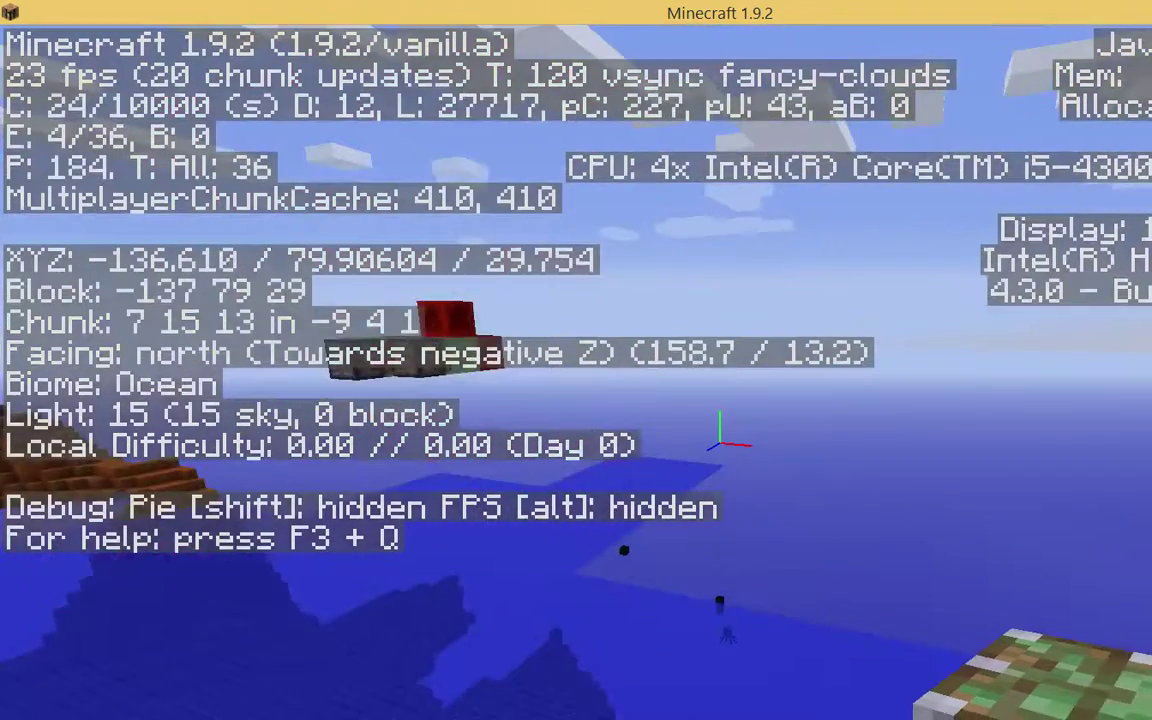
Follow the flying machine north over the ocean to watch it move, and ready the Block of Redstone in hand.
{"action": "key", "text": "w"}
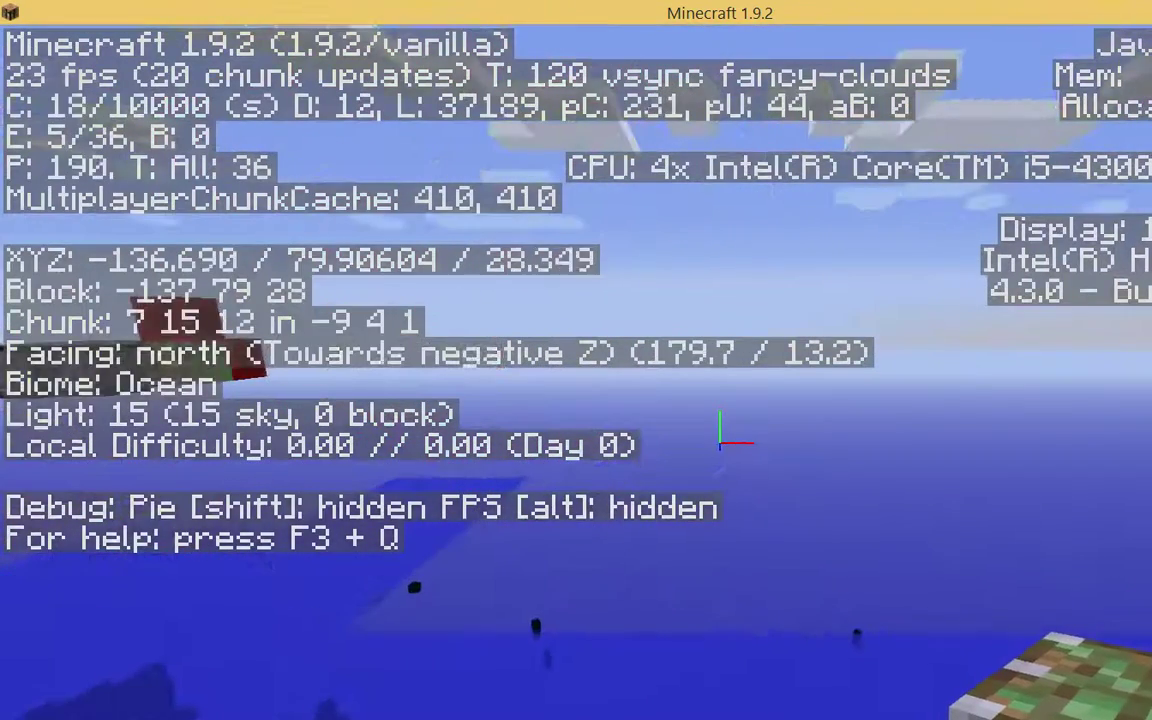
{"action": "key", "text": "w"}
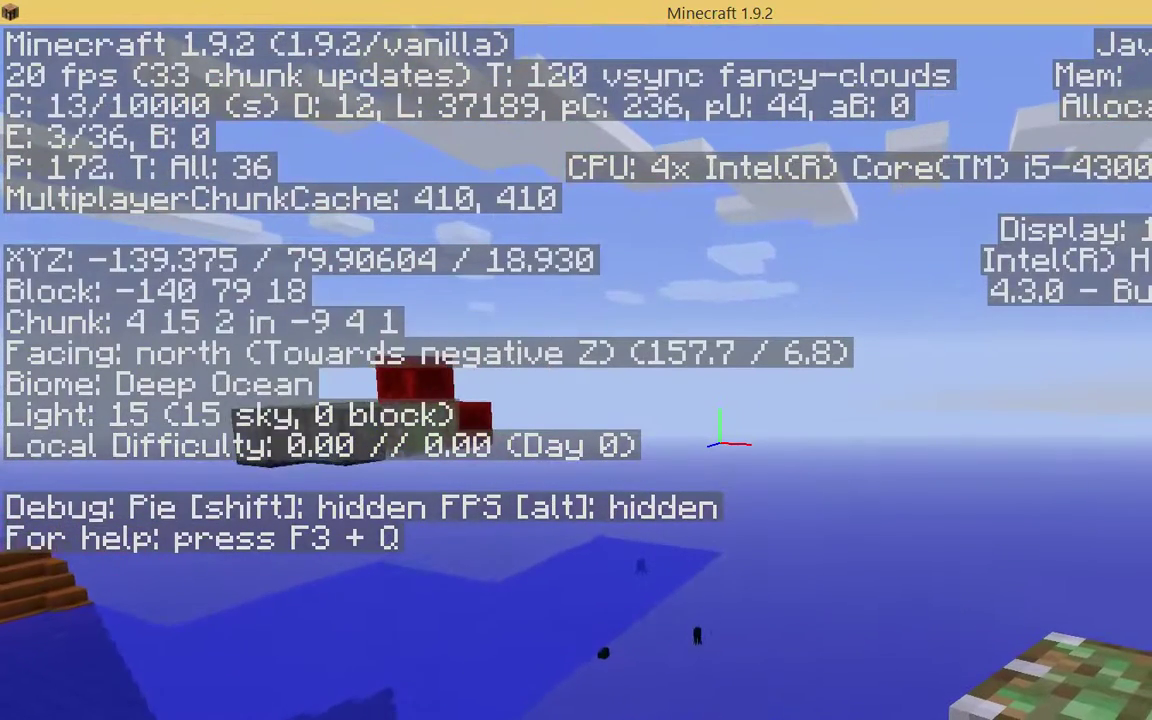
{"action": "key", "text": "w"}
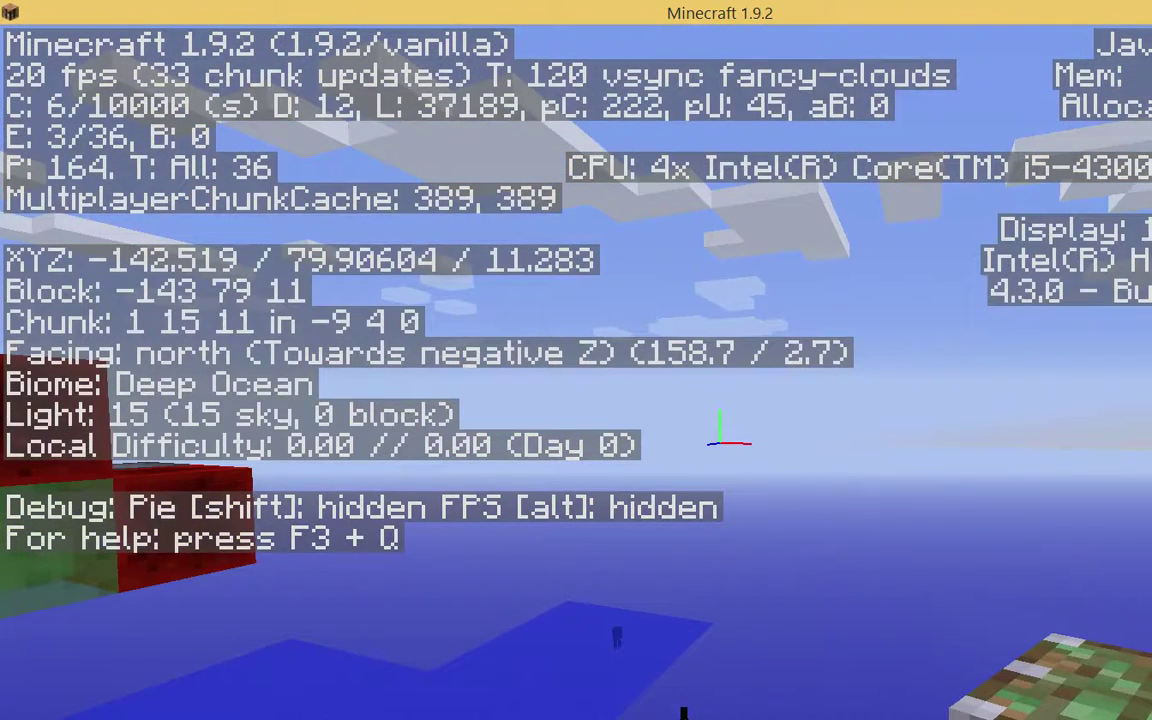
{"action": "key", "text": "w"}
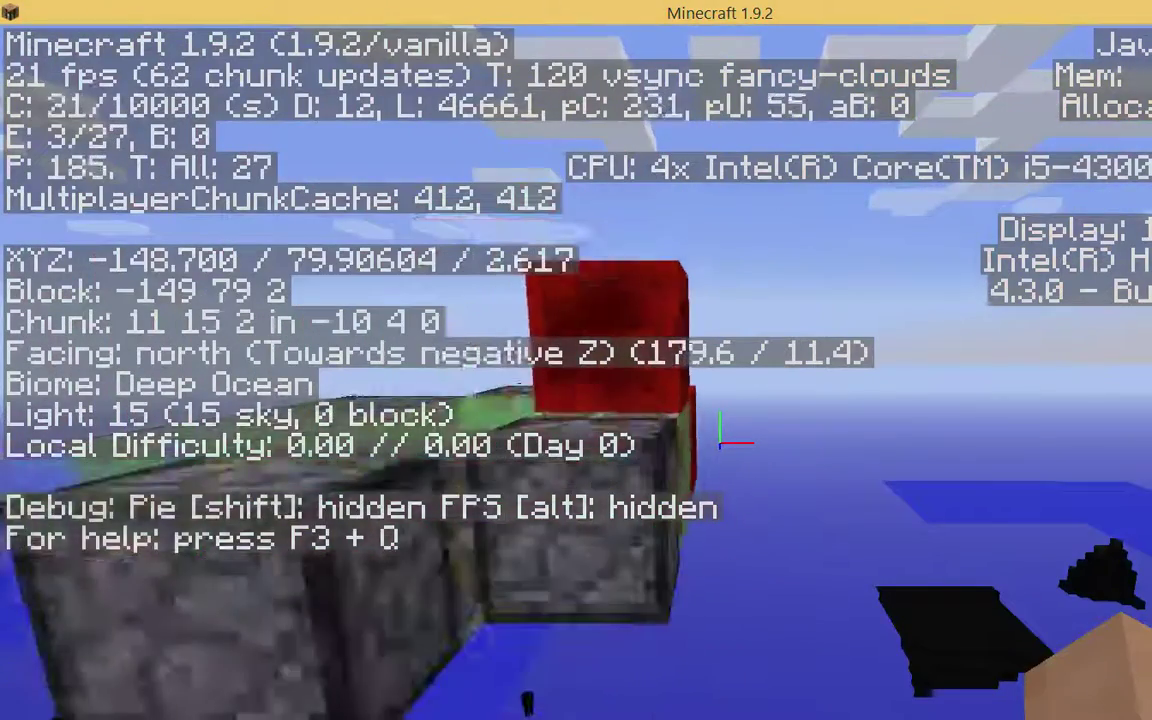
{"action": "scroll", "coordinate": [576, 360], "scroll_direction": "down", "scroll_amount": 1}
{"action": "key", "text": "w"}
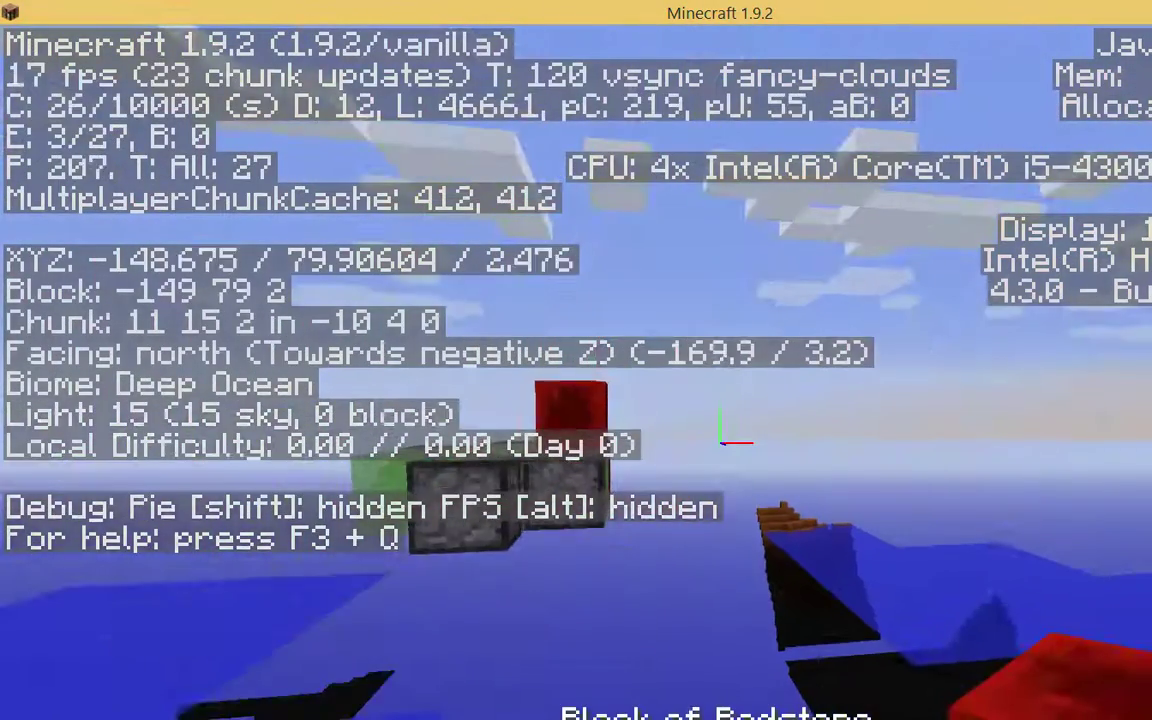
{"action": "key", "text": "w"}
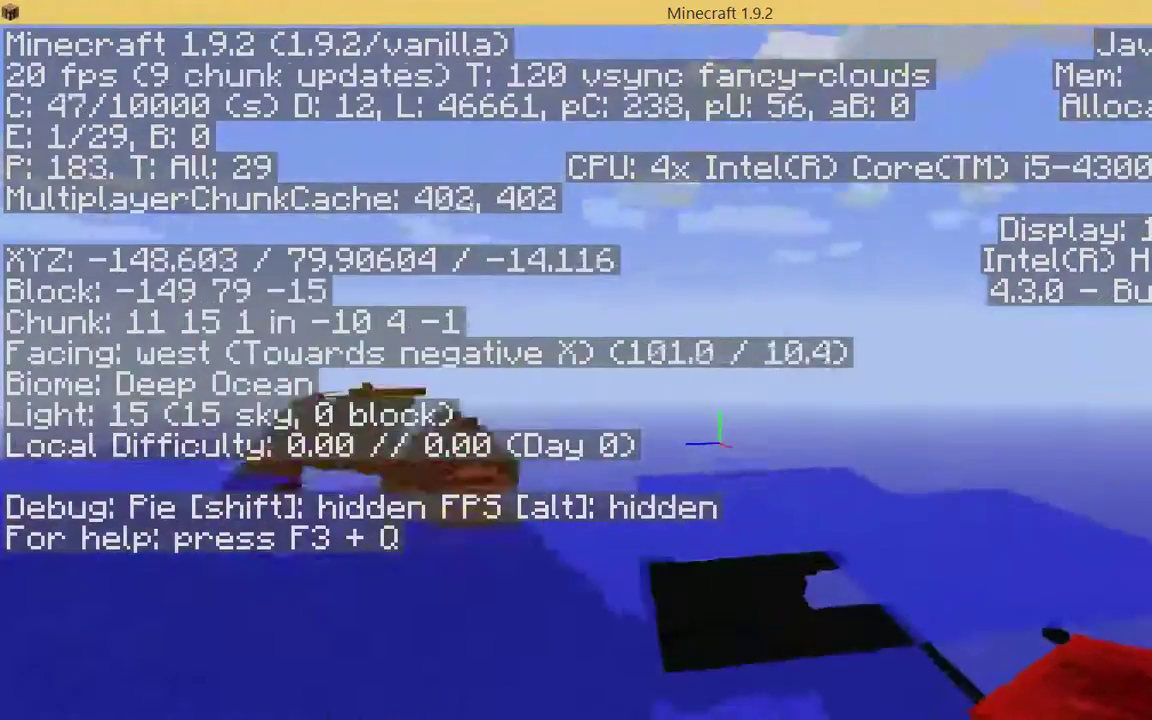